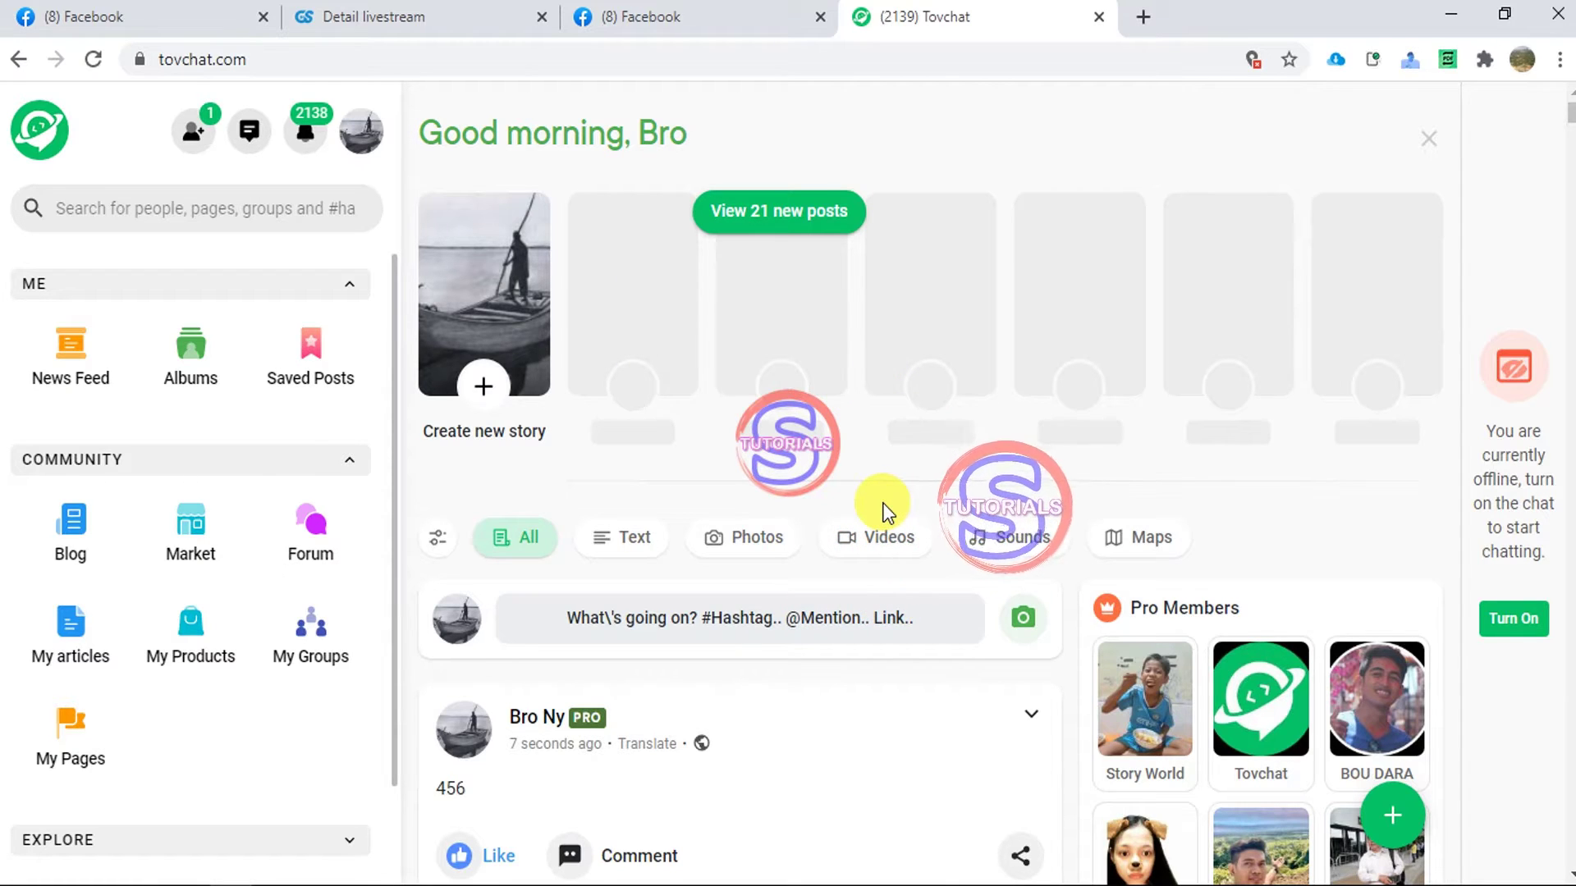
# - Go to the My Points page from the account menu, discarding the unfinished post
pyautogui.click(353, 140)
pyautogui.click(224, 268)
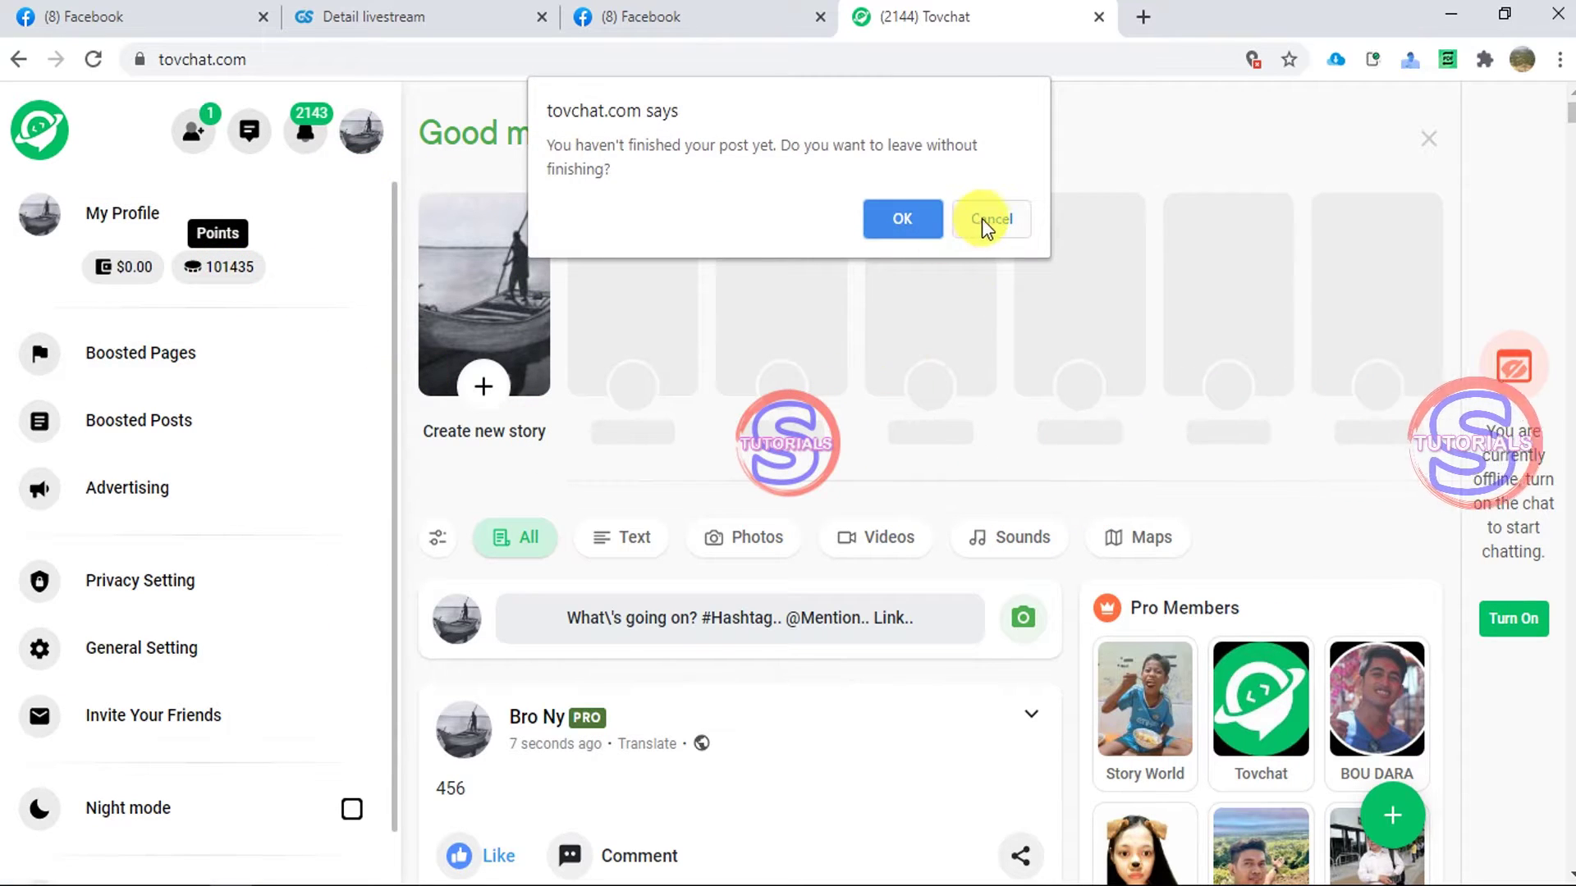
pyautogui.click(911, 218)
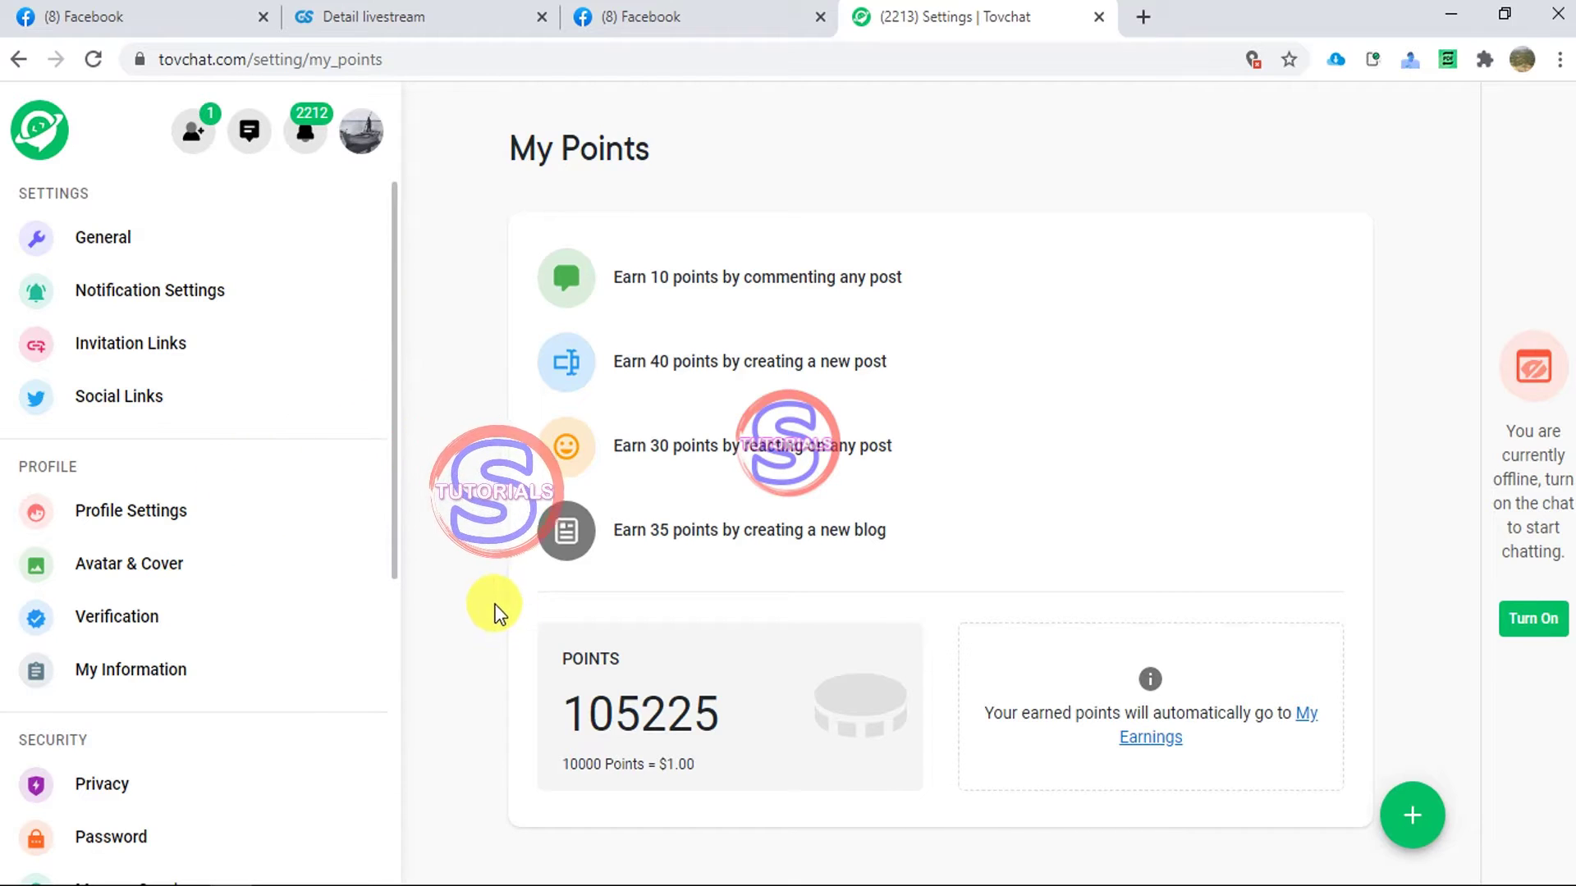
# - Open the Current balance payout page and choose Bank as the withdrawal method
pyautogui.scroll(-4, 308, 554)
pyautogui.scroll(-2, 300, 563)
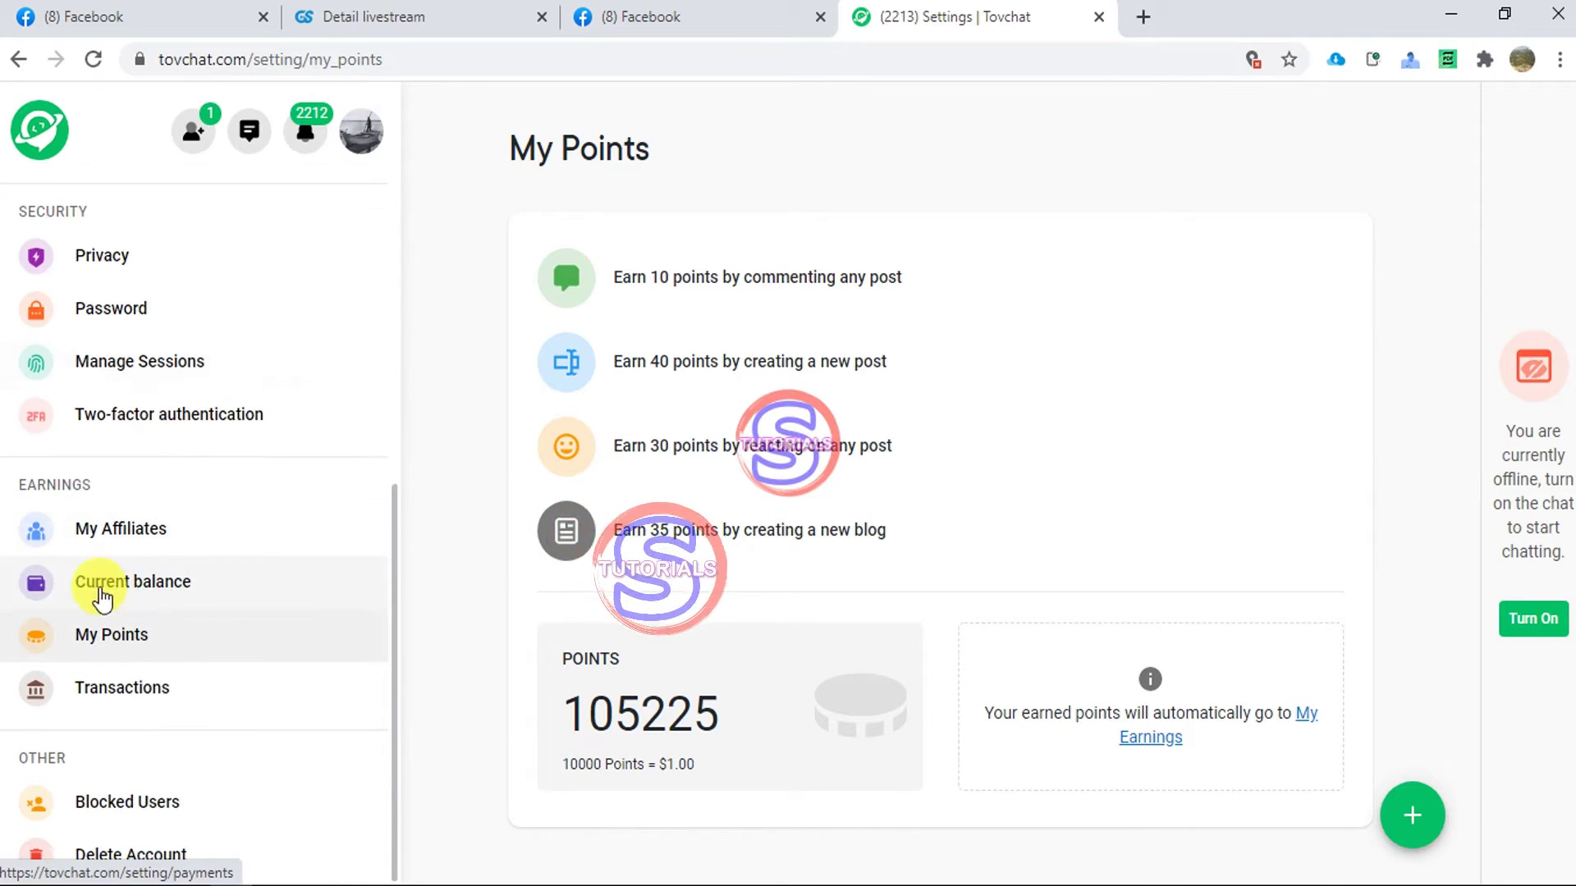
pyautogui.click(112, 590)
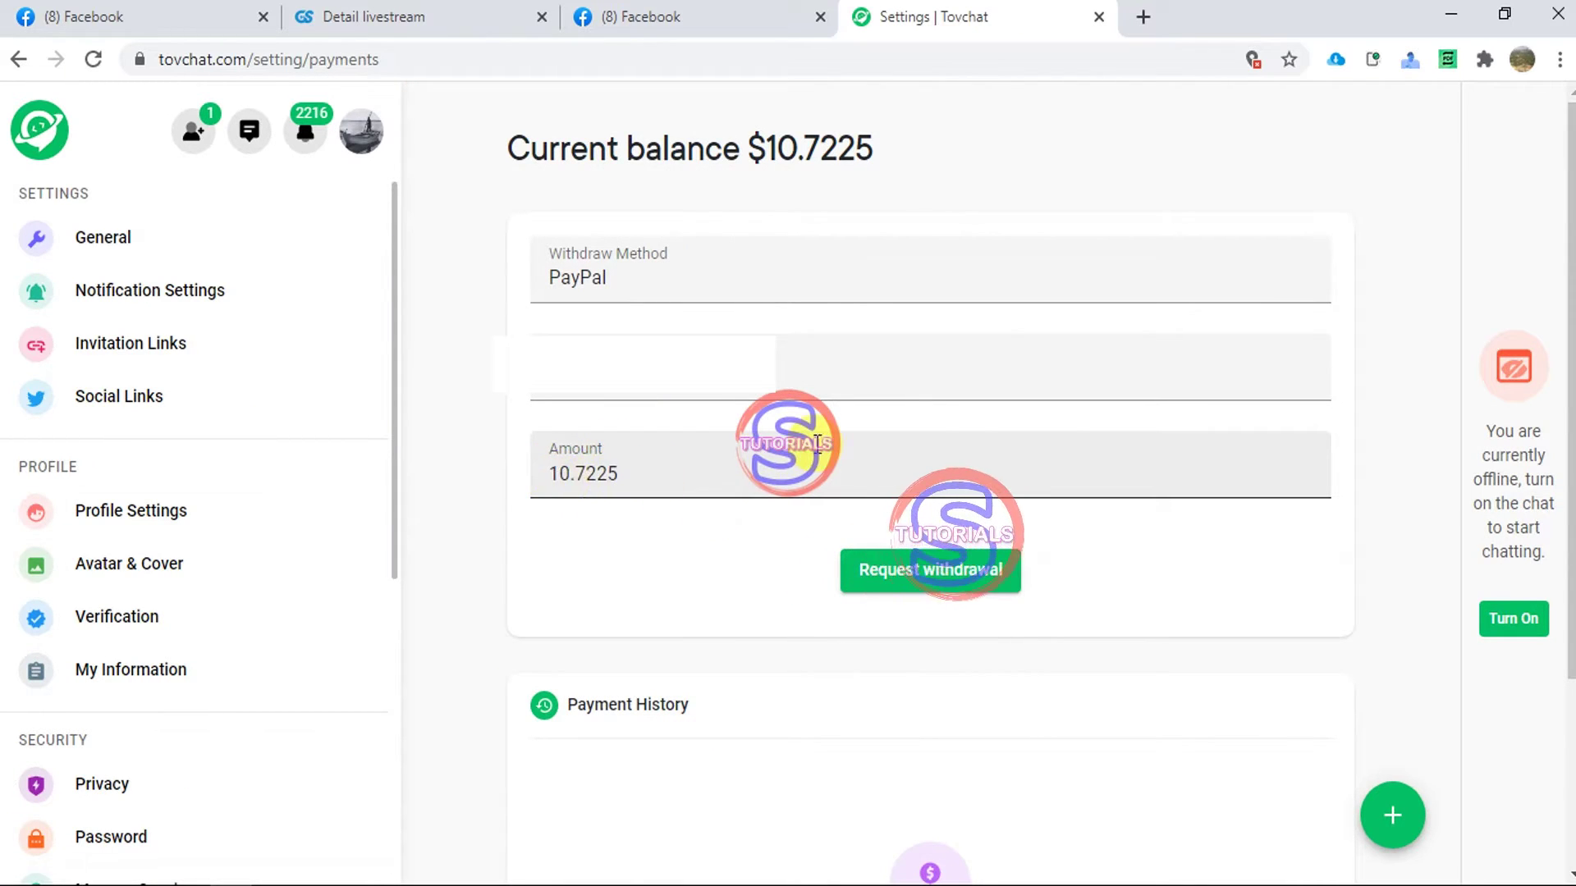
pyautogui.click(687, 282)
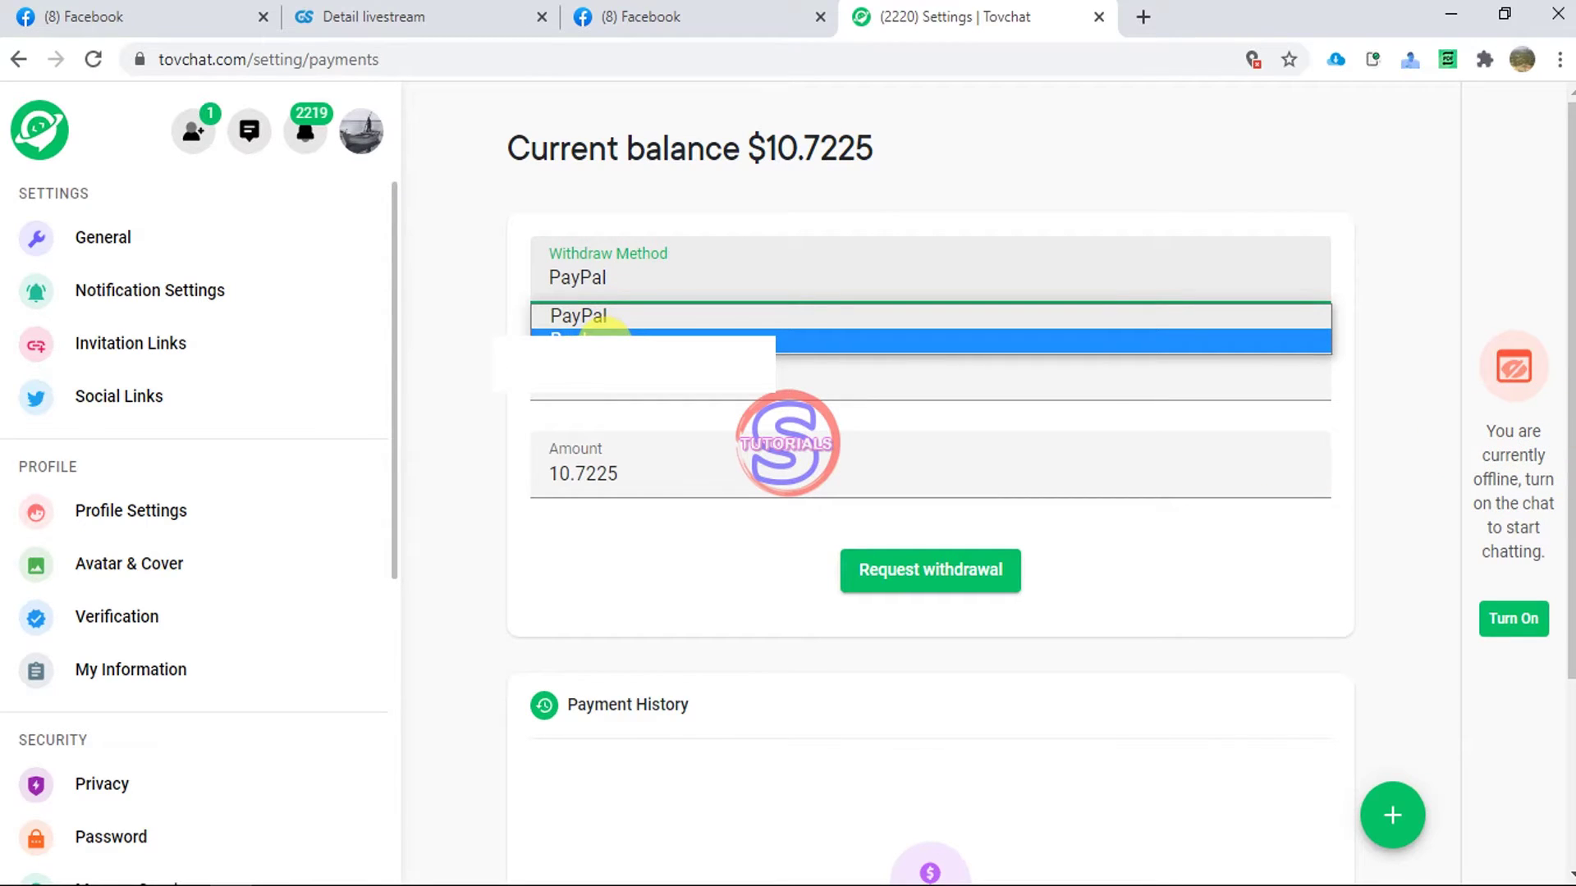
pyautogui.click(605, 340)
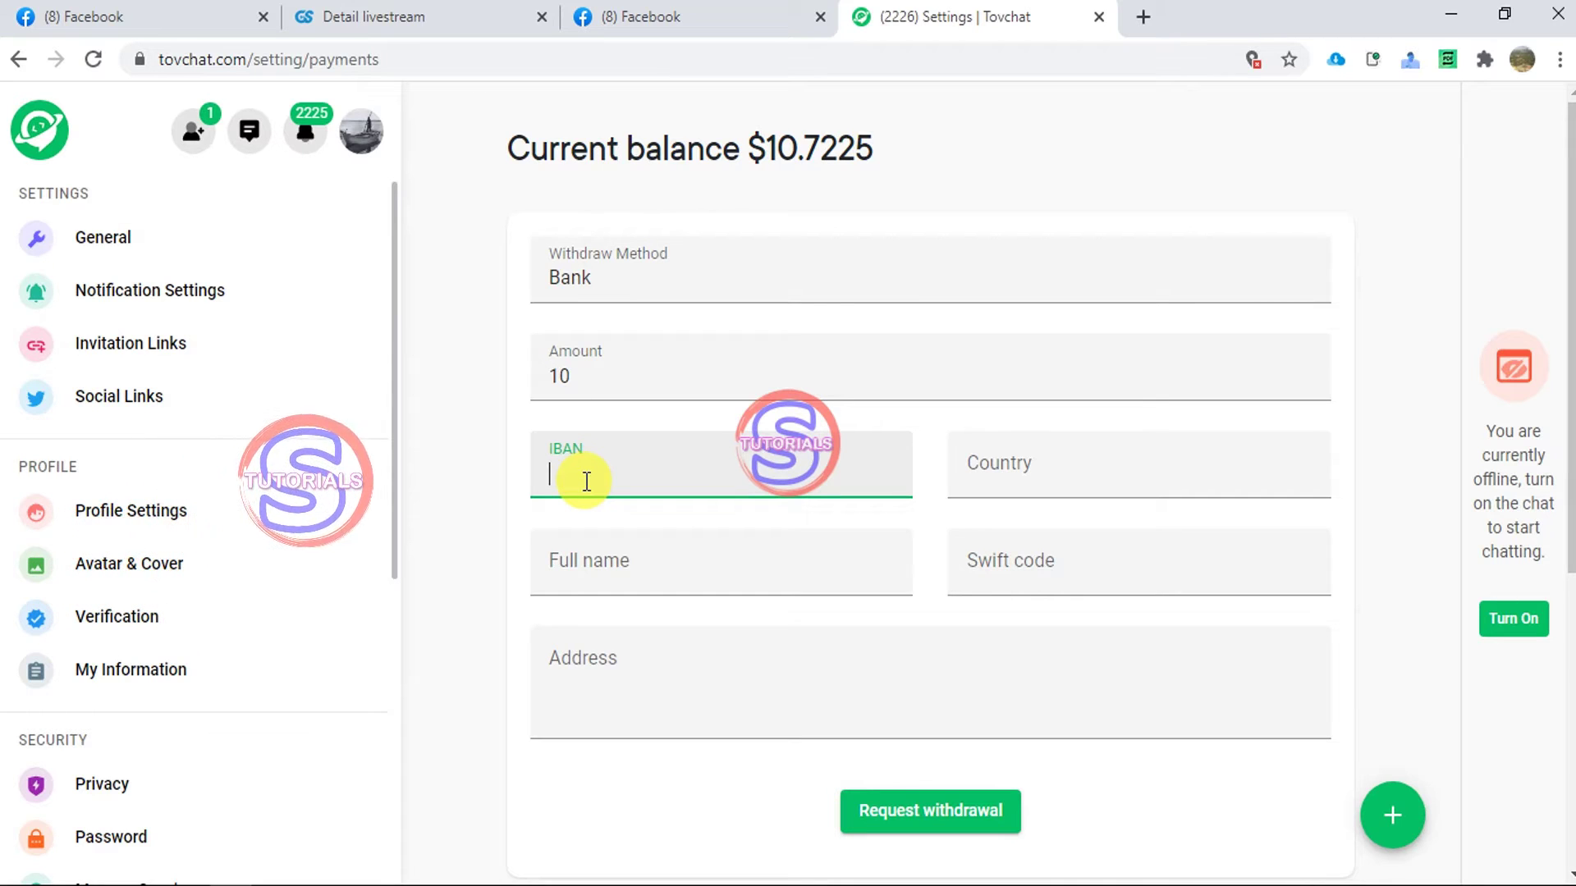
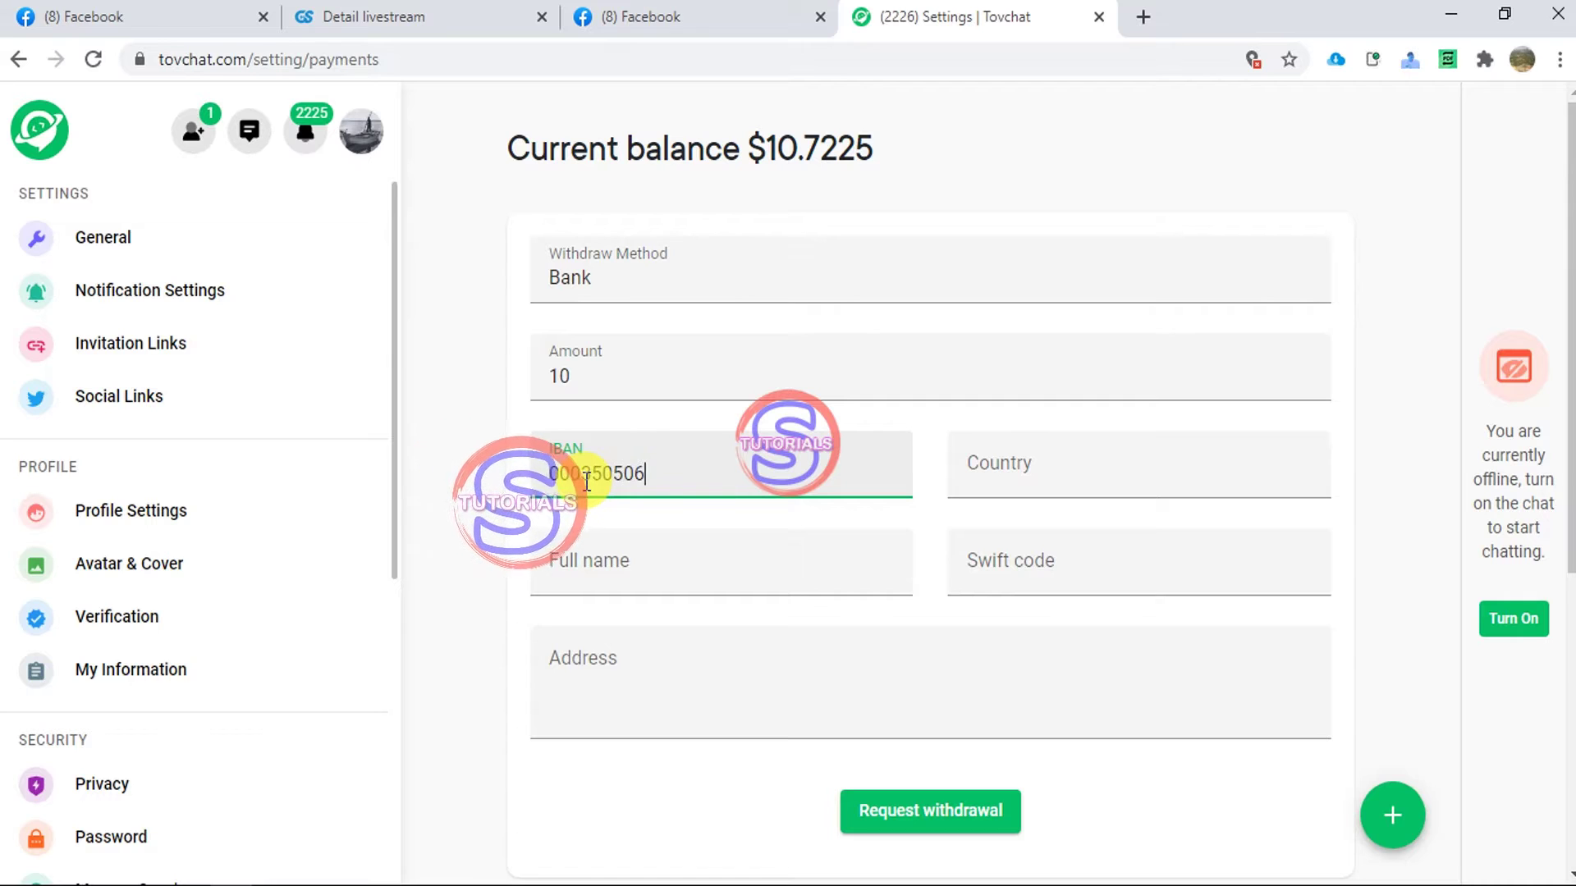
pyautogui.click(1048, 473)
pyautogui.write('Cabmdoa')
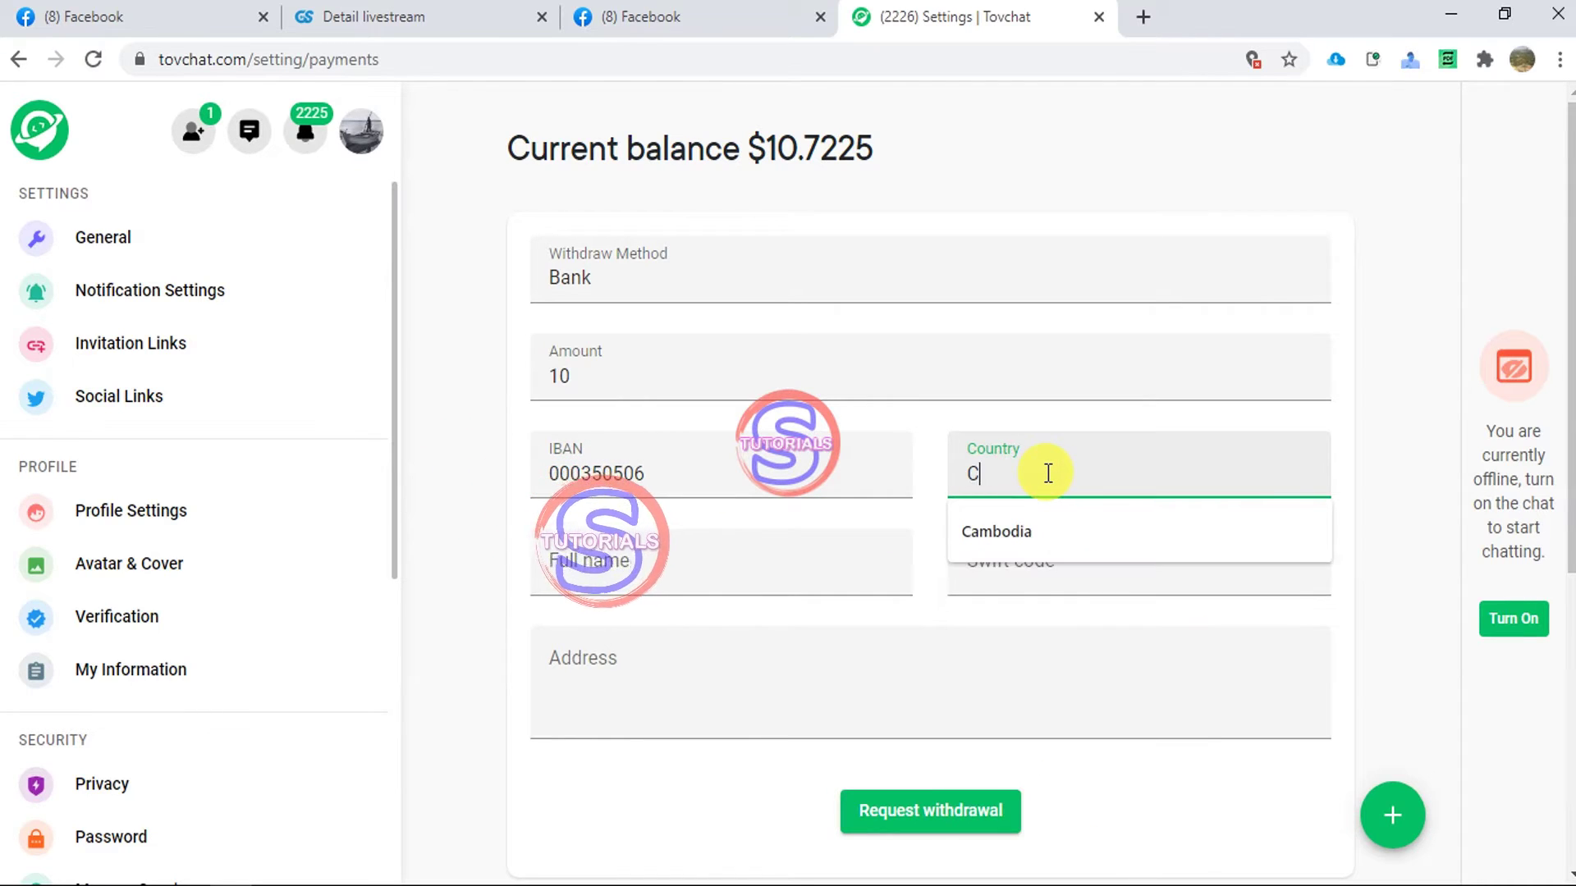
pyautogui.press('BackSpace')
pyautogui.press('BackSpace')
pyautogui.press('BackSpace')
pyautogui.press('BackSpace')
pyautogui.press('BackSpace')
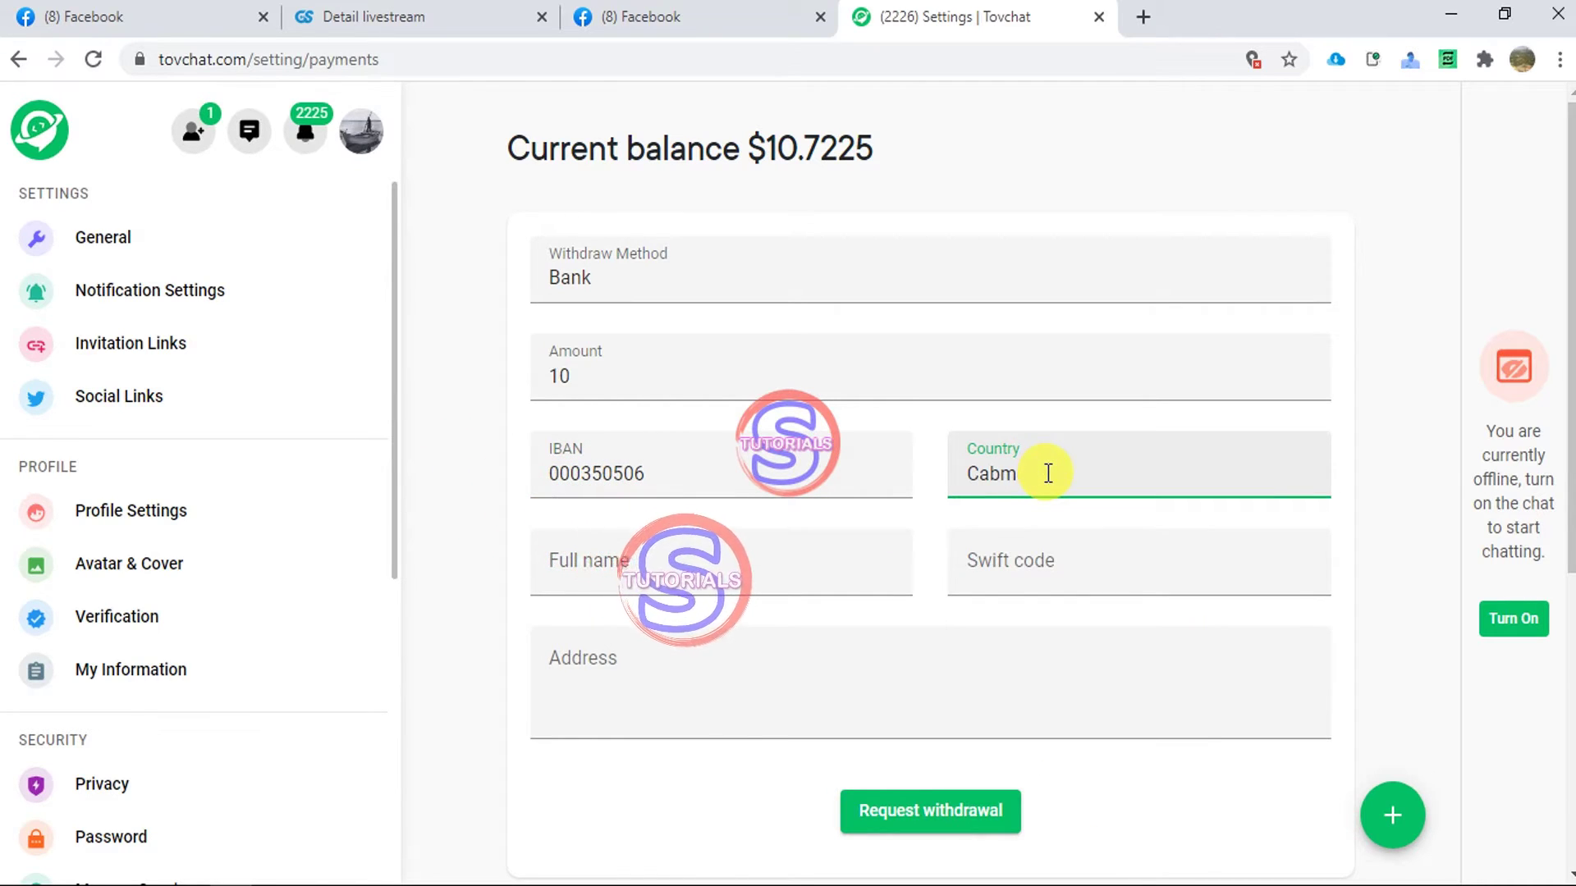
pyautogui.write('mbodia')
pyautogui.press('Tab')
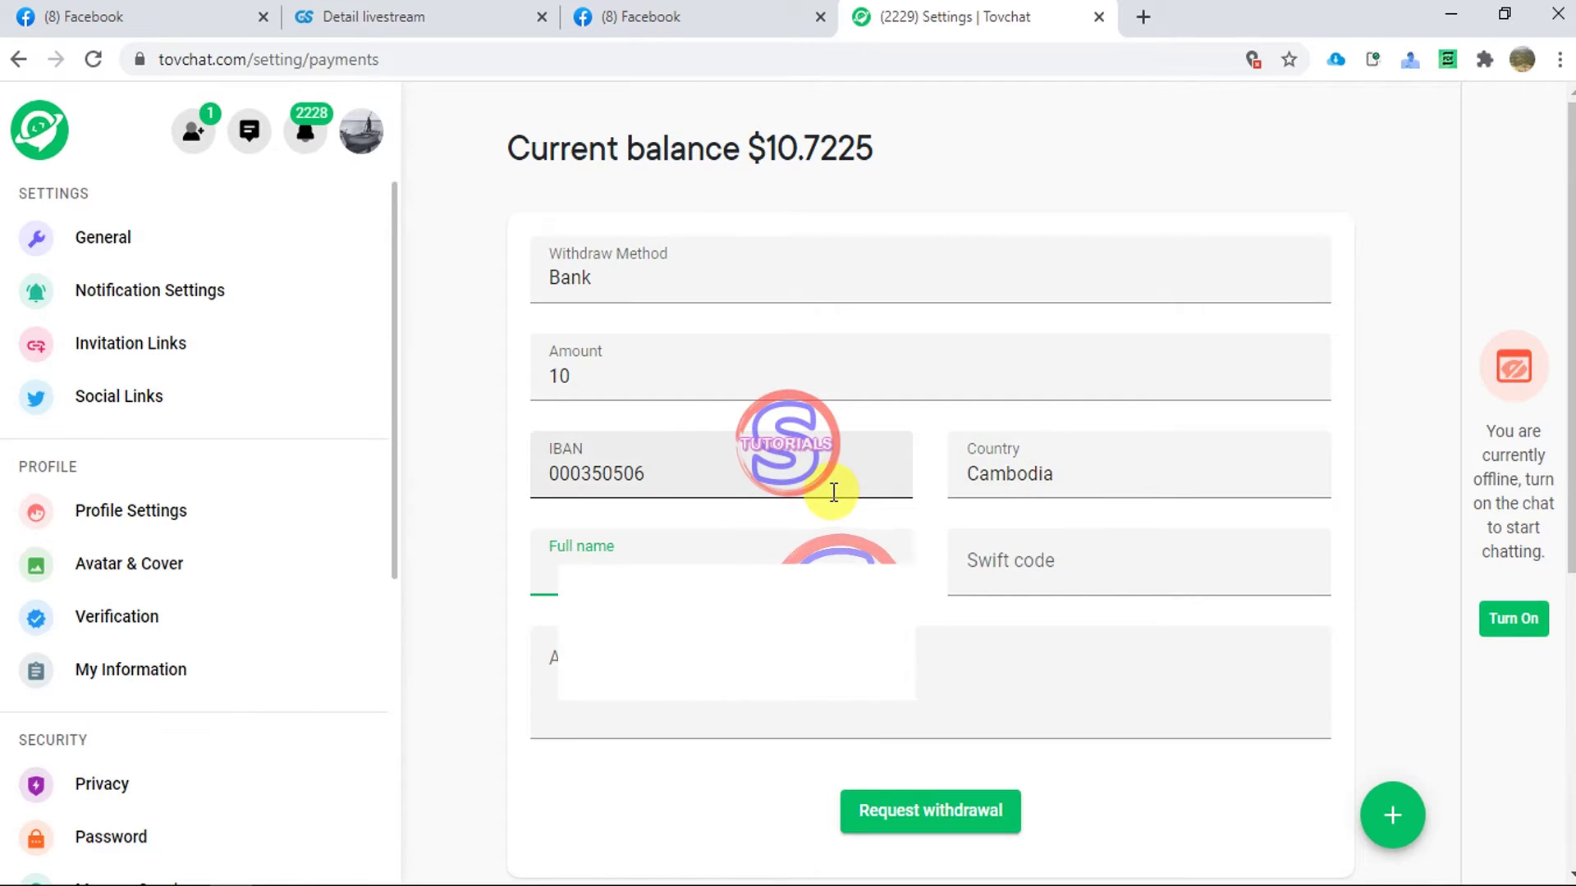
# - Autofill the saved full name and address, then start a new browser tab for the Swift code
pyautogui.write('F')
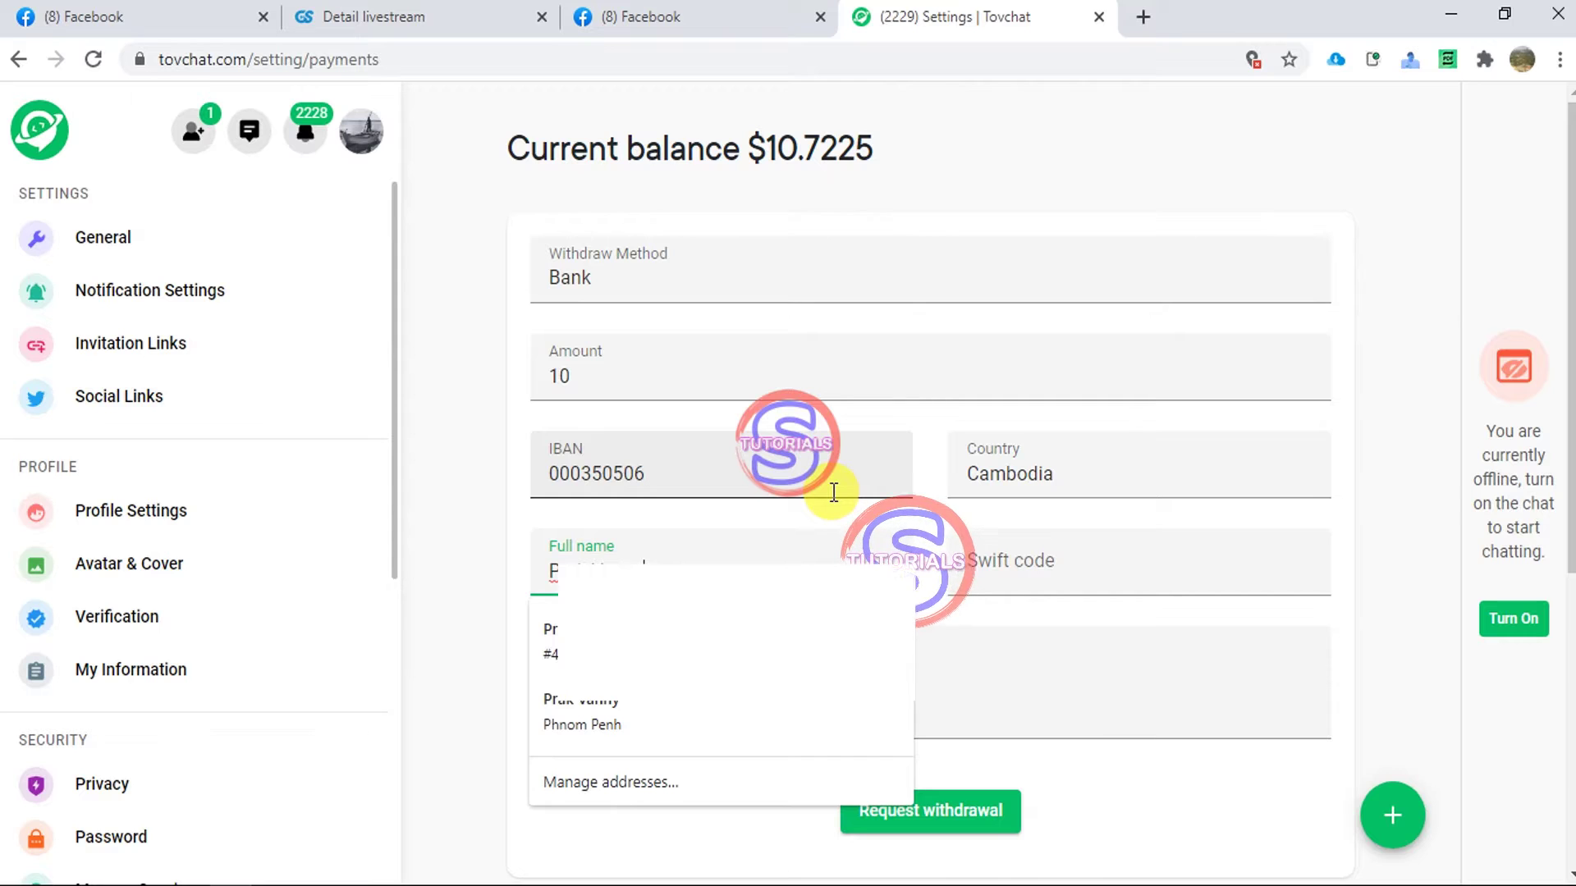
pyautogui.press('Return')
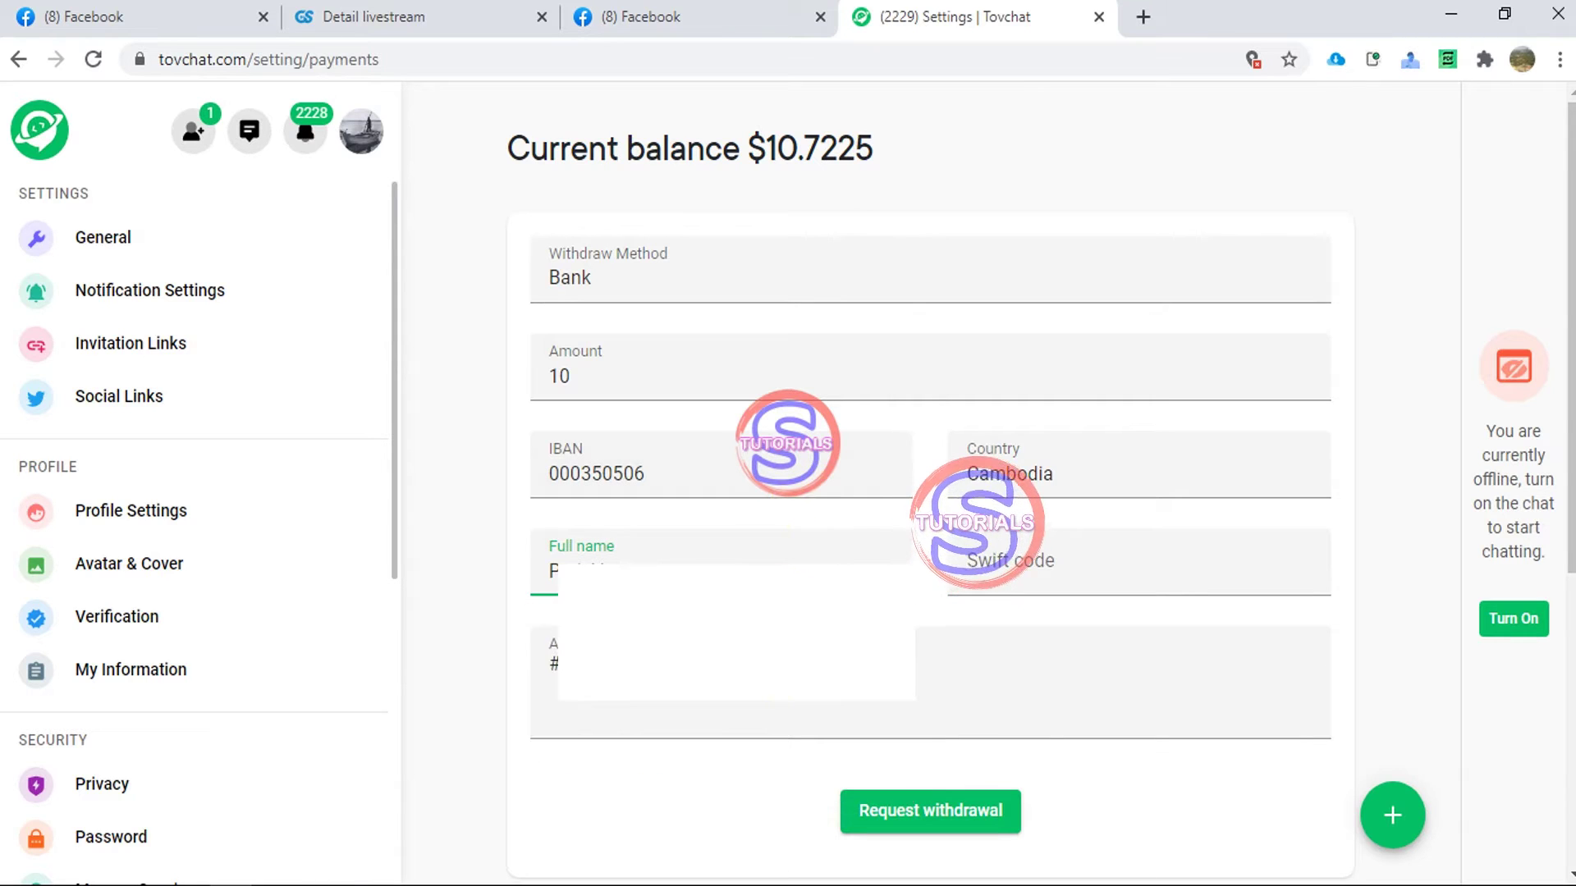
pyautogui.click(935, 659)
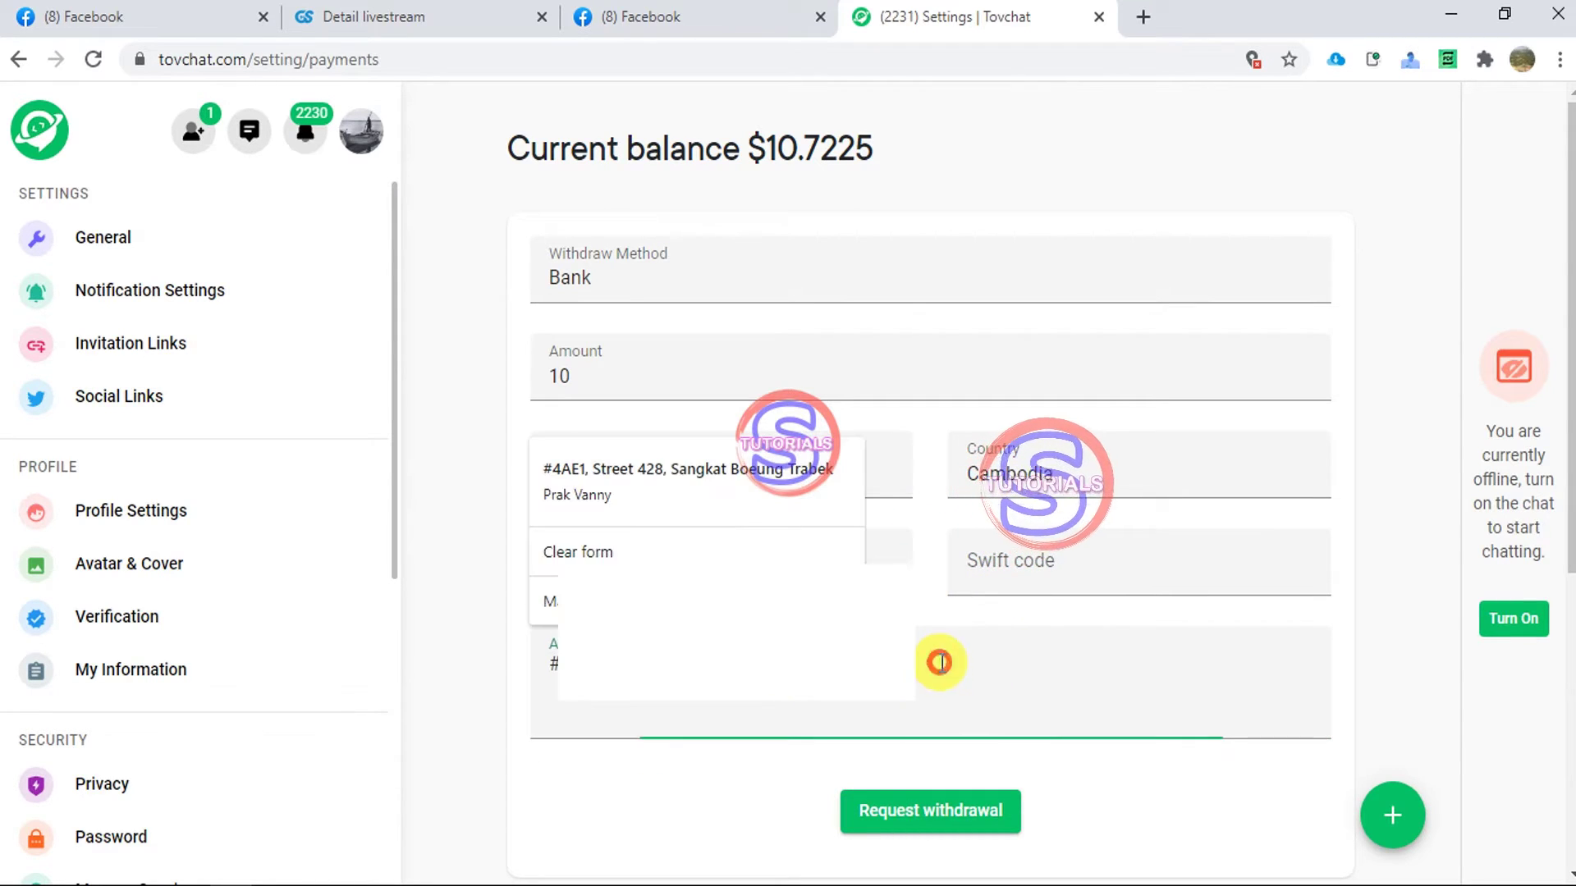
pyautogui.click(490, 698)
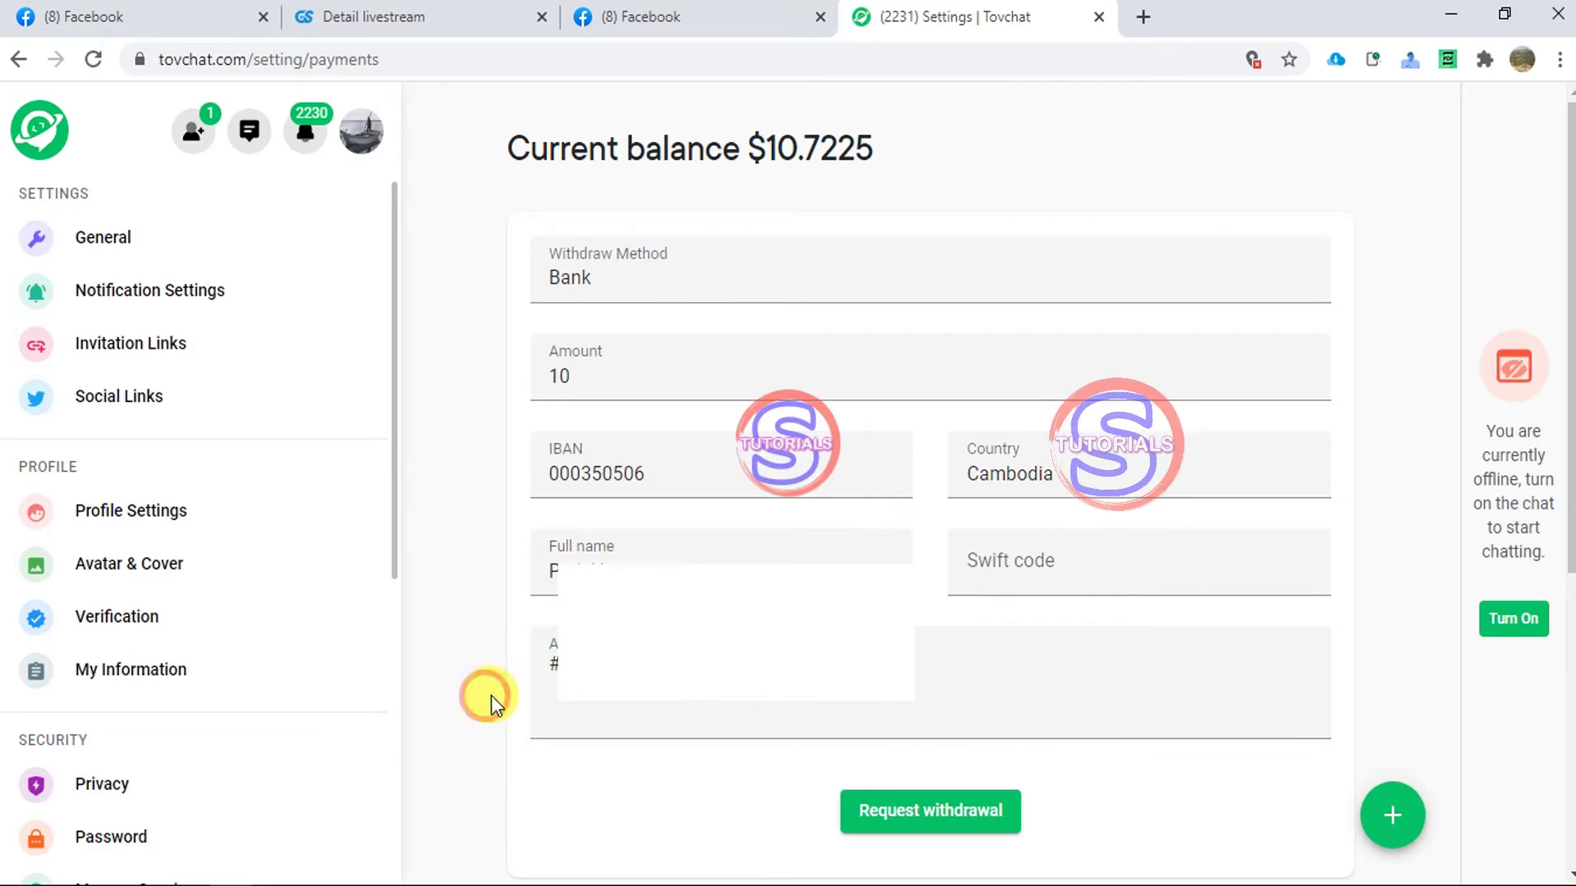
pyautogui.click(1012, 585)
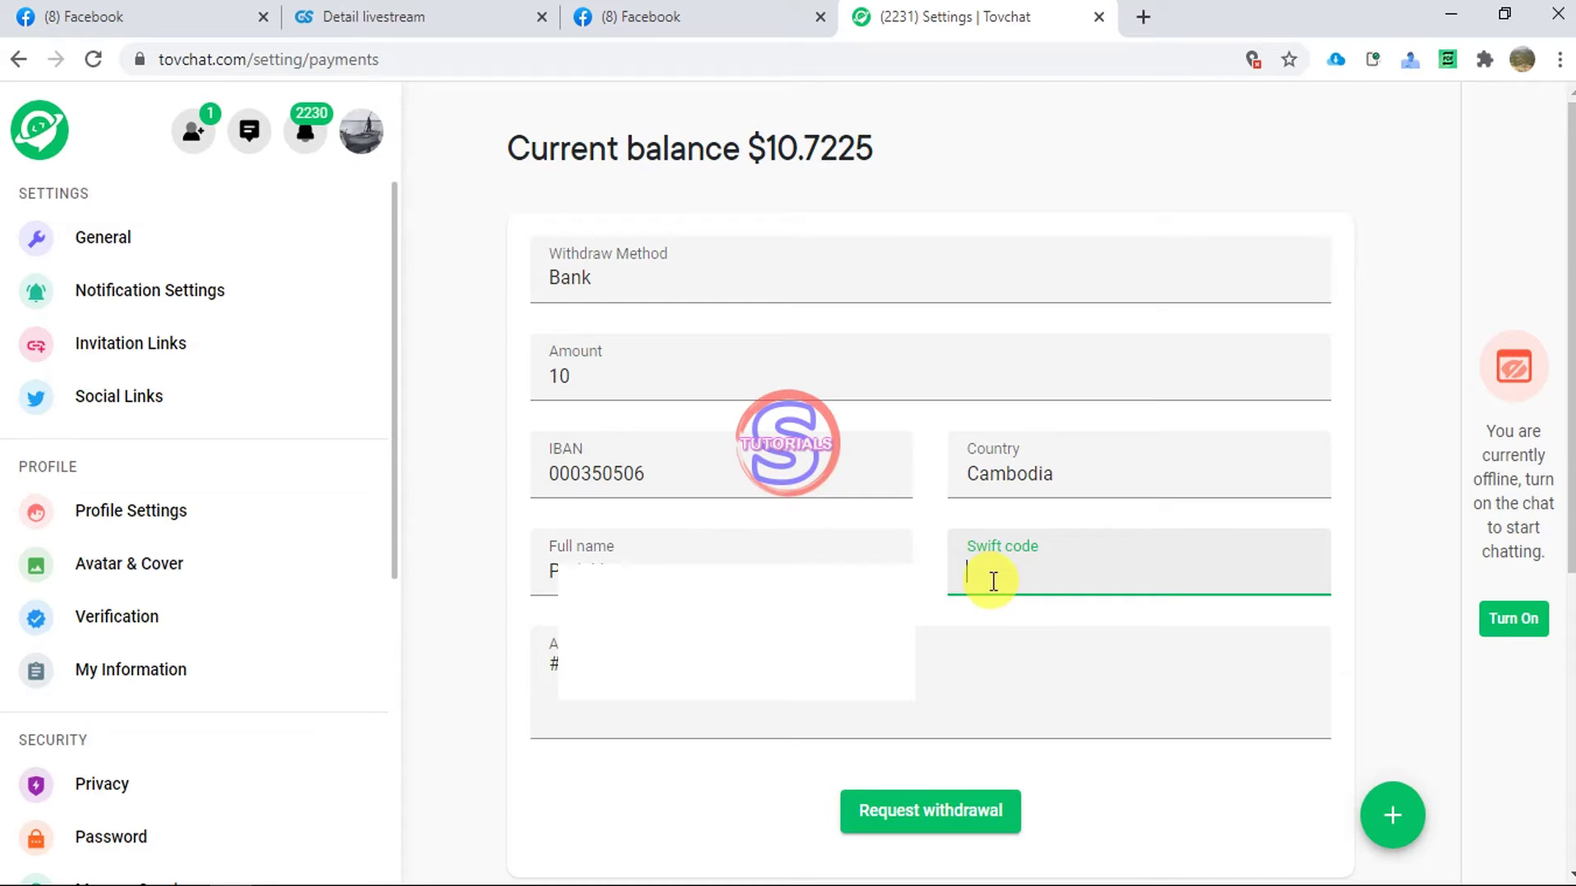
pyautogui.click(1140, 20)
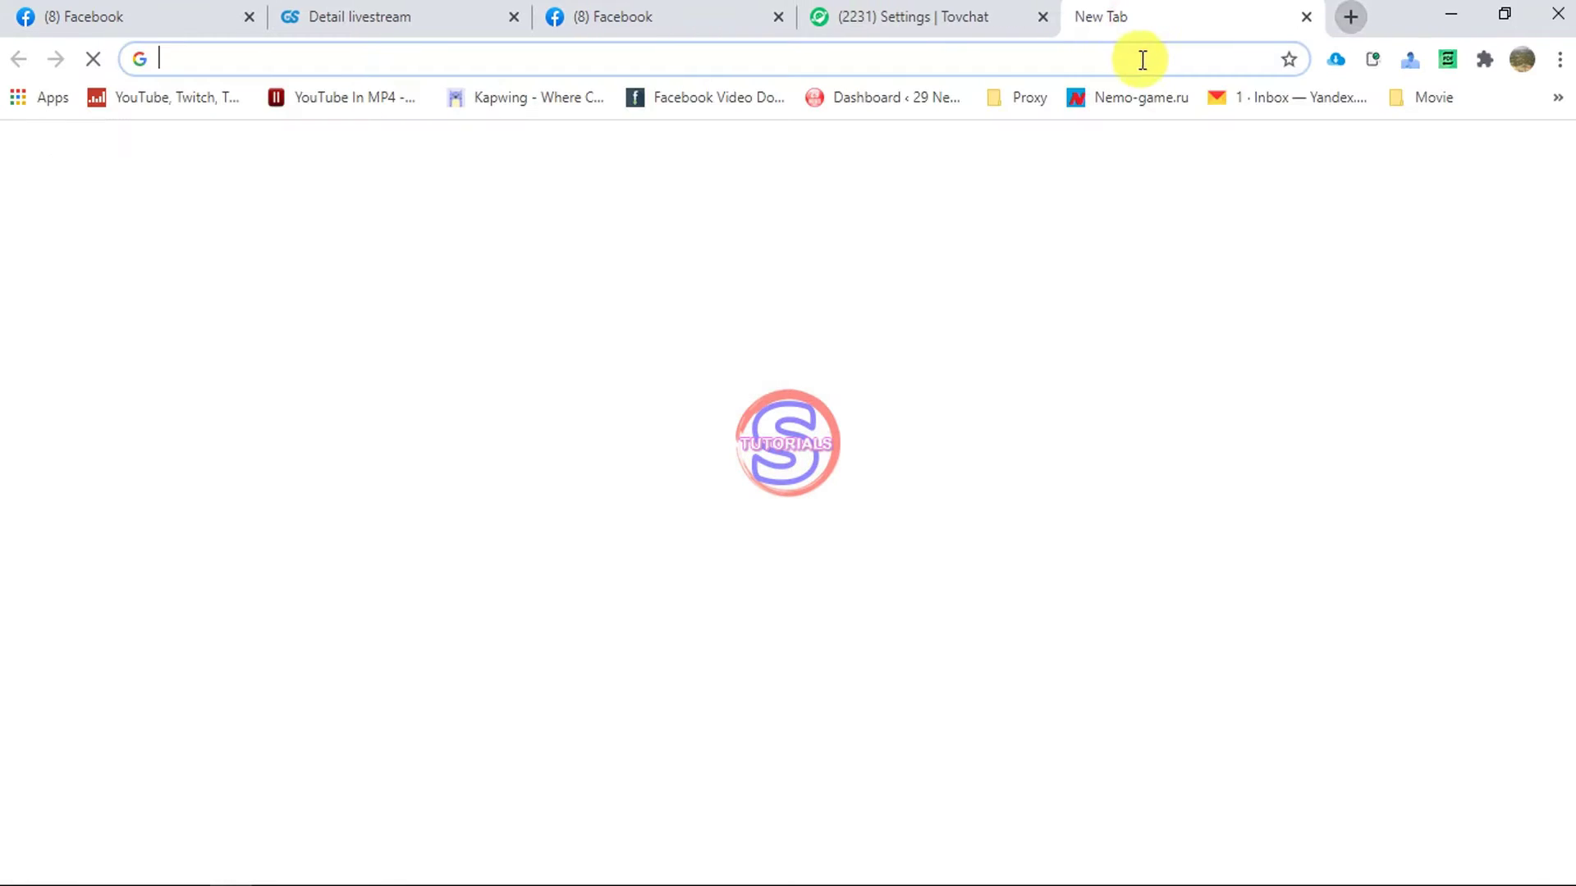
# - Search Google for ABA's swift code and select ABAAKHPP, then return to Tovchat
pyautogui.write('aba ')
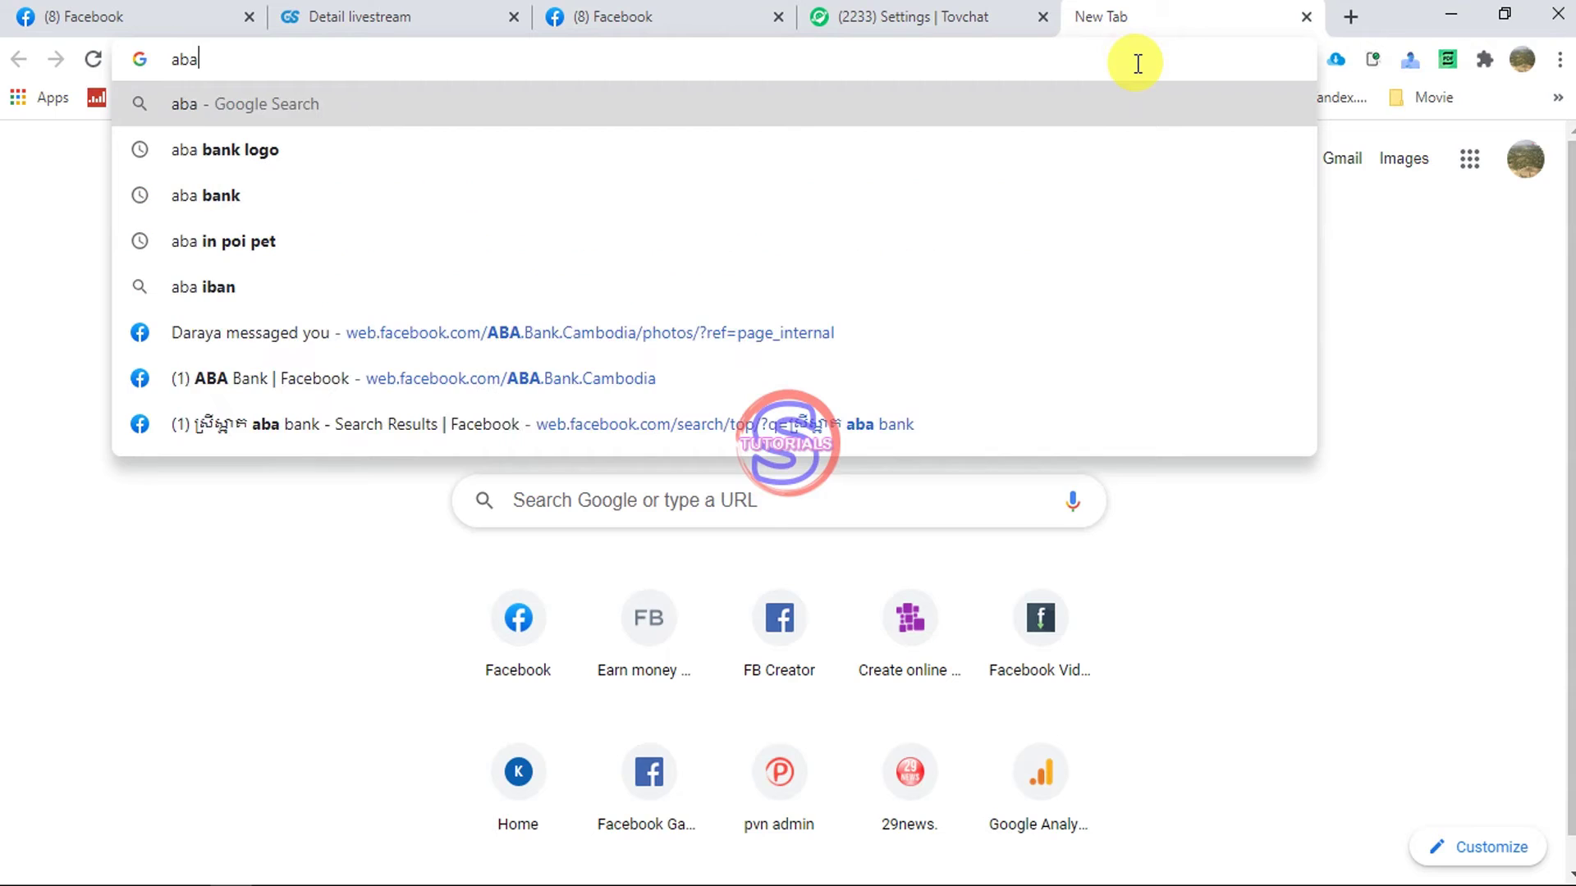
pyautogui.write('swo')
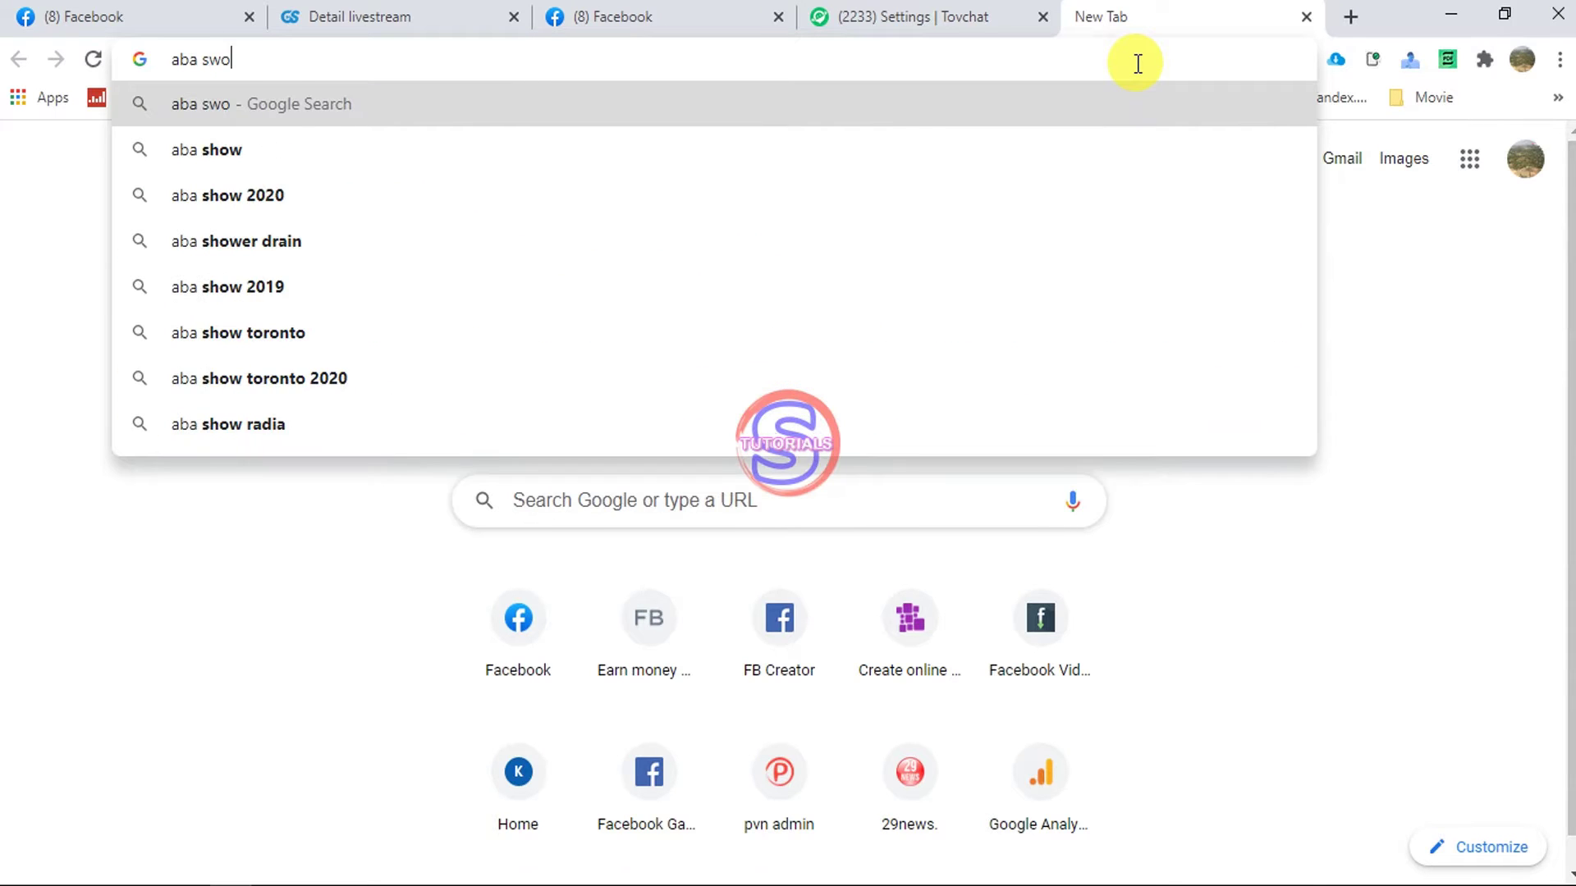
pyautogui.press('BackSpace')
pyautogui.write('ift code')
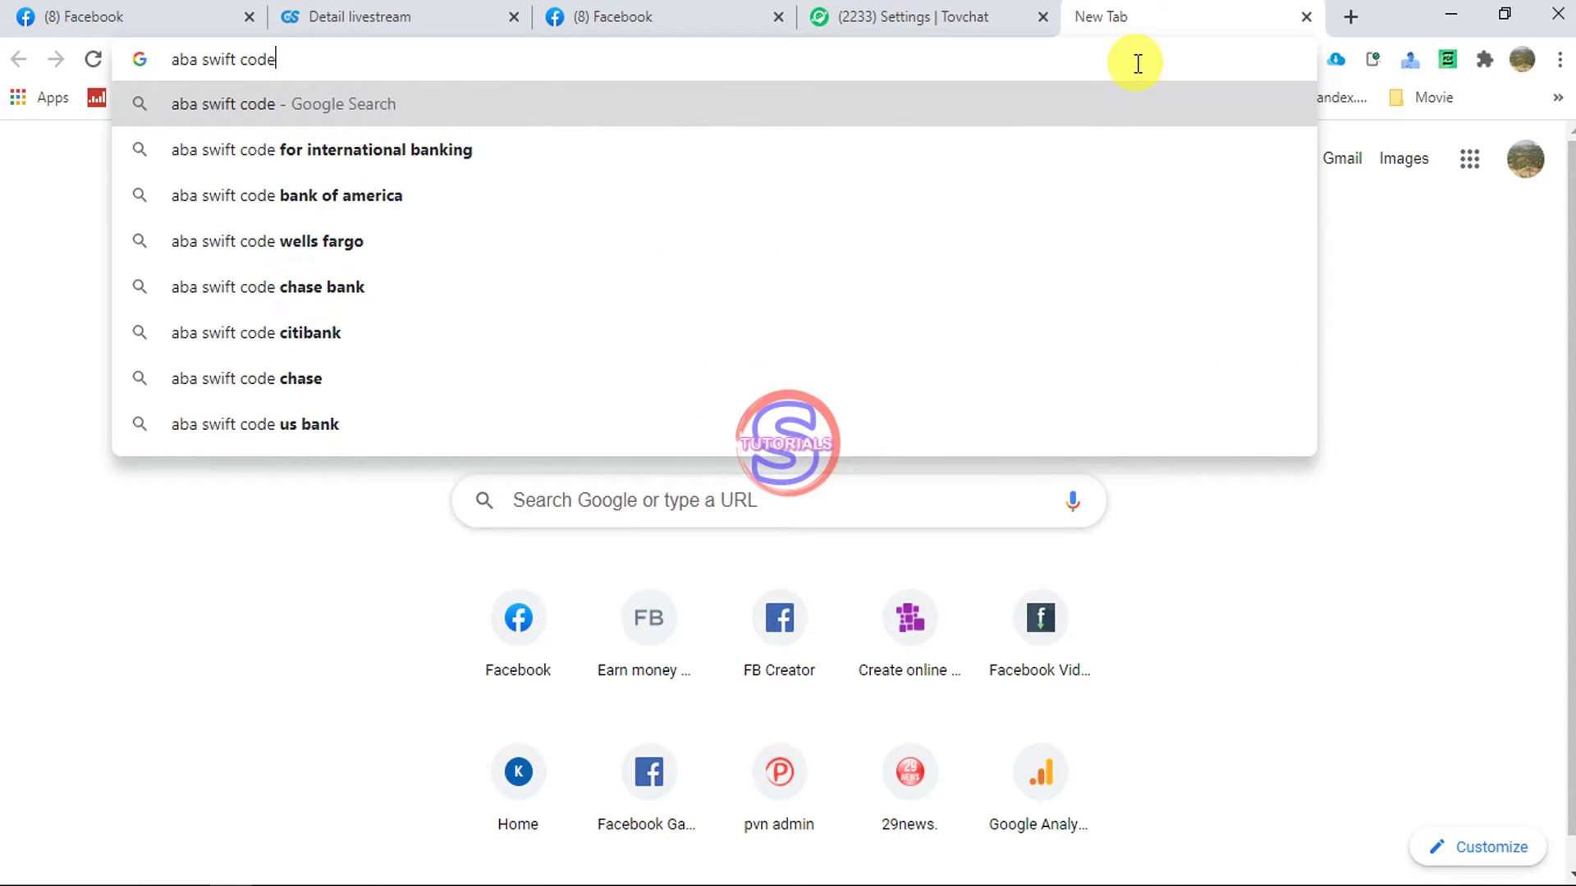
pyautogui.press('Return')
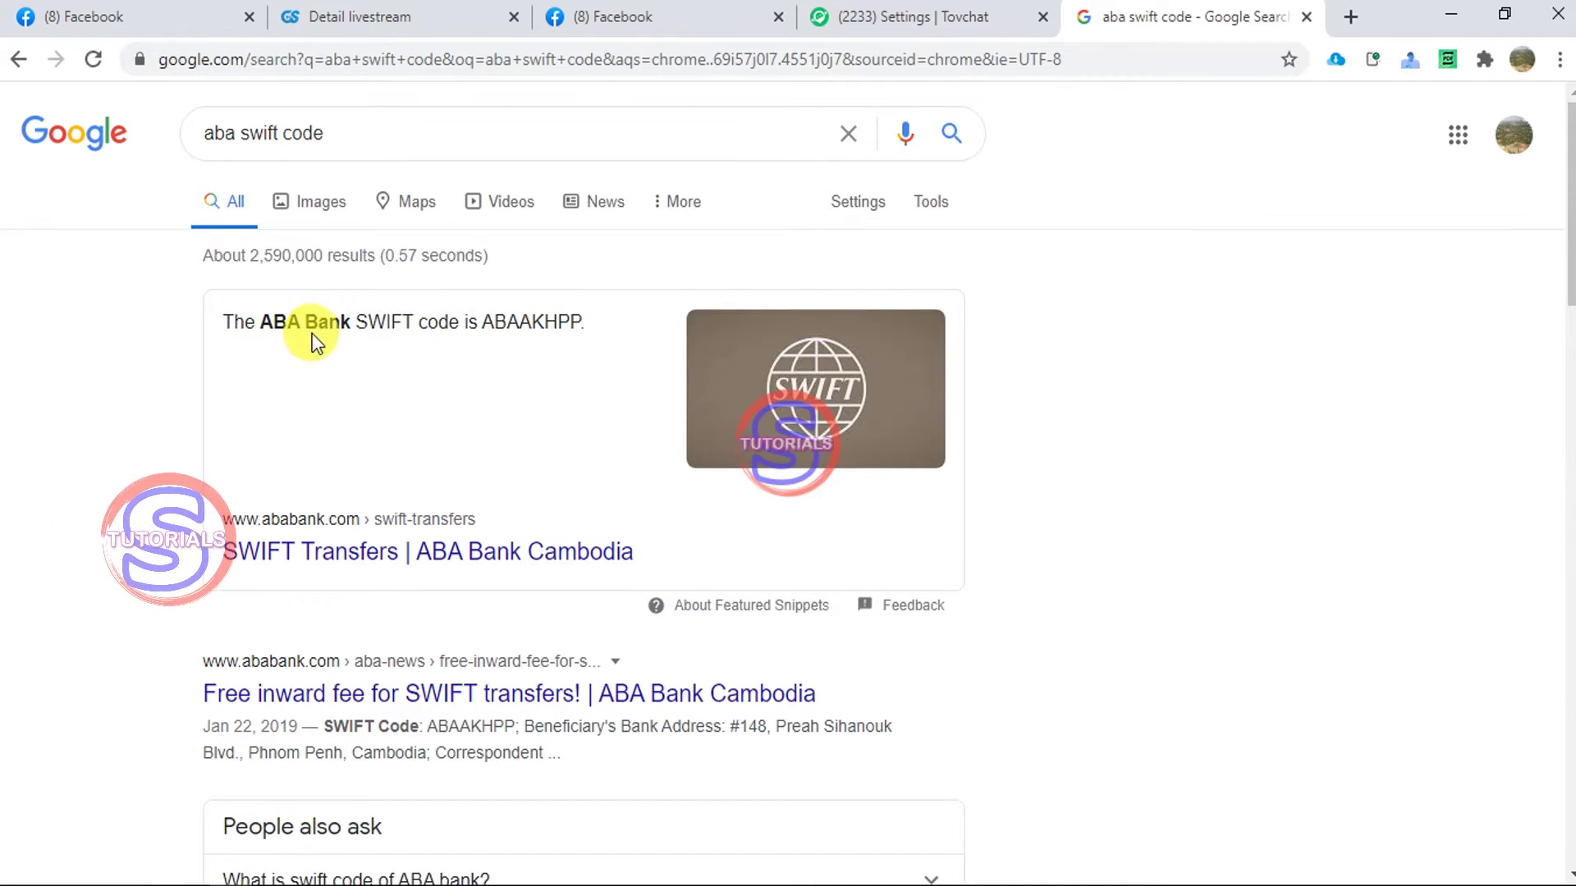
pyautogui.doubleClick(527, 320)
pyautogui.hotkey('ctrl', 'c')
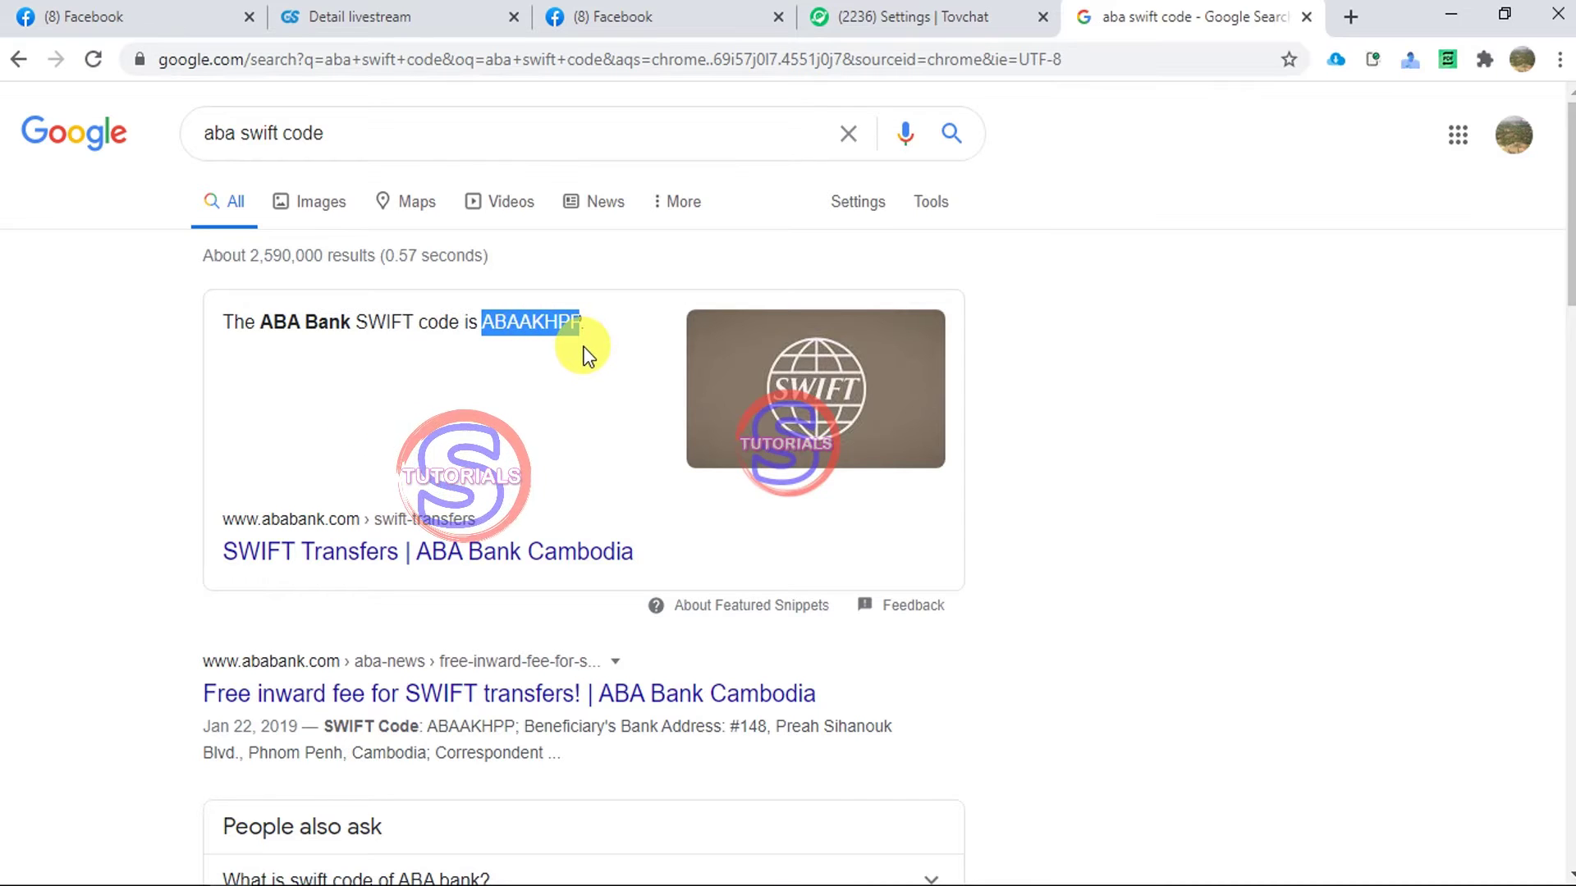
pyautogui.click(898, 14)
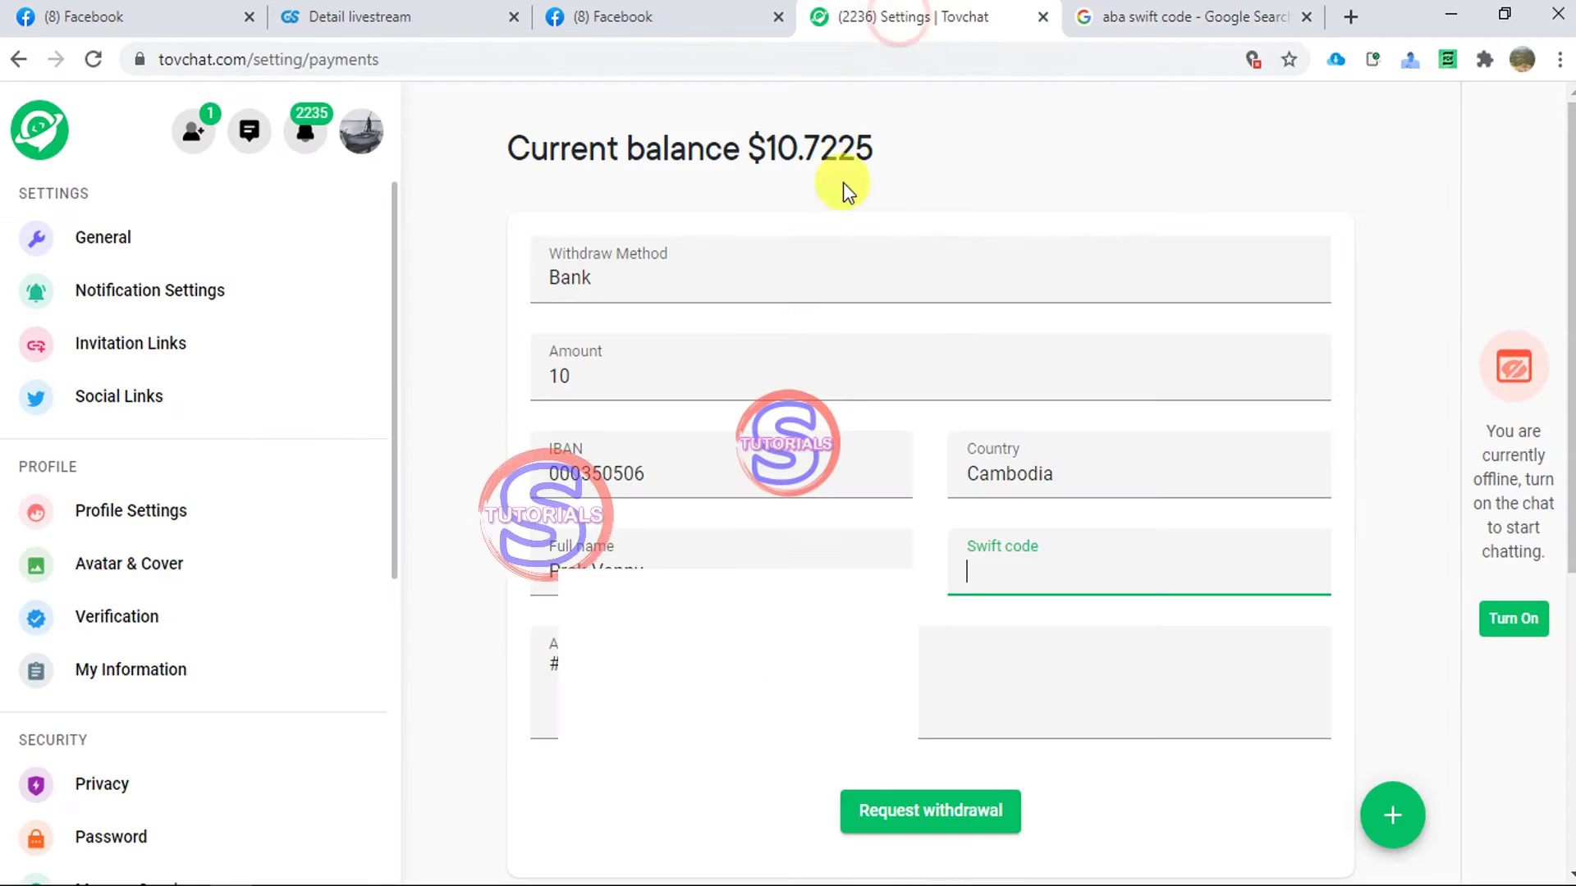
# - Paste ABAAKHPP as the Swift code, request the $10 withdrawal, and reload the page
pyautogui.rightClick(985, 582)
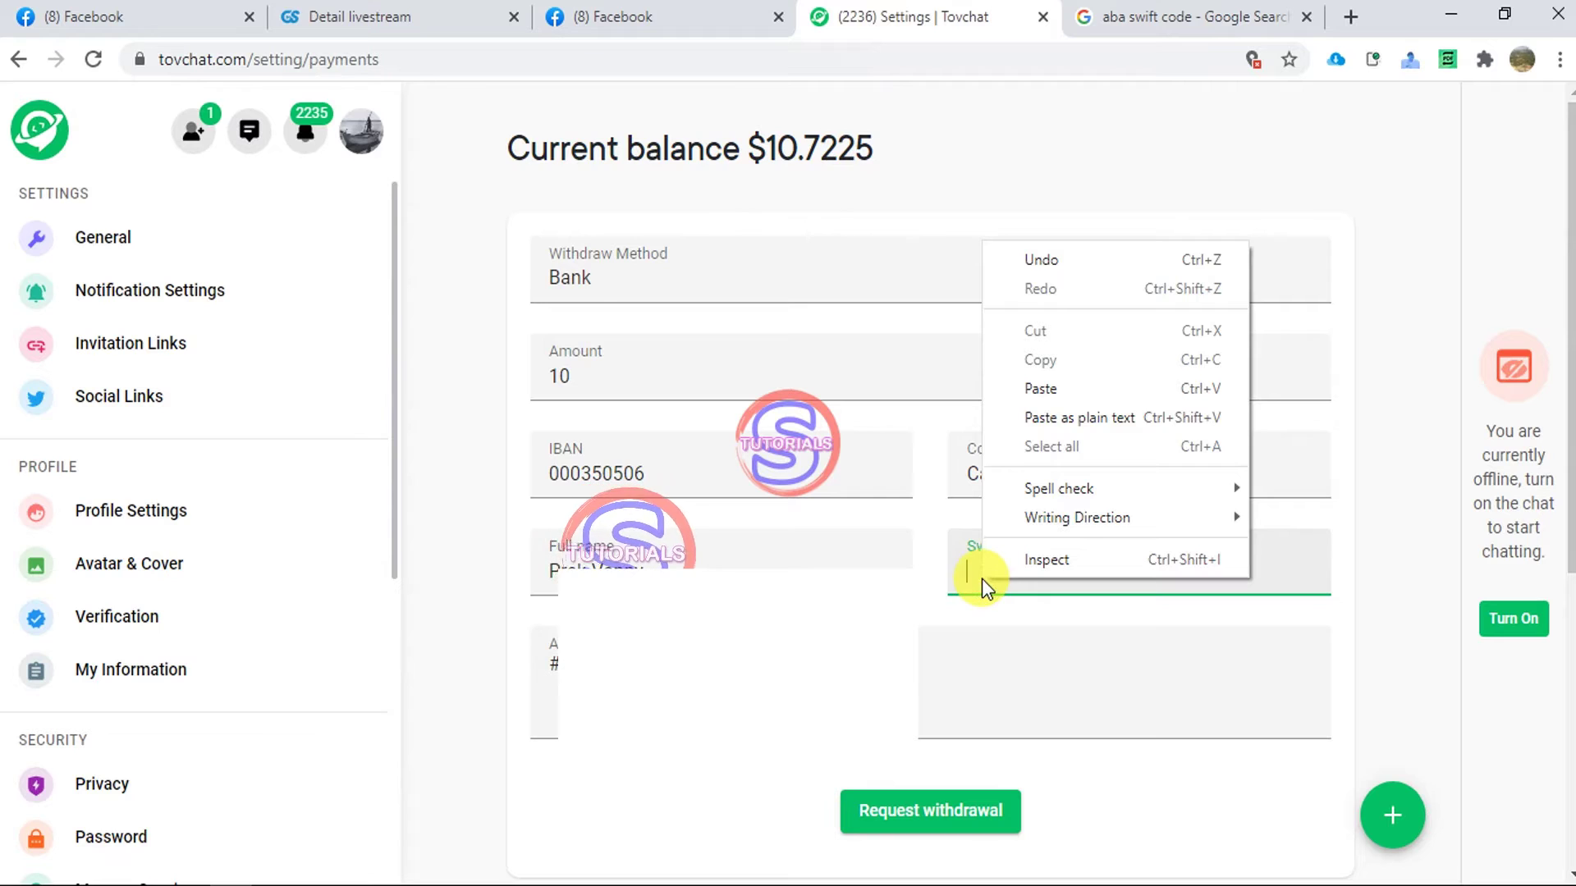
pyautogui.click(1069, 389)
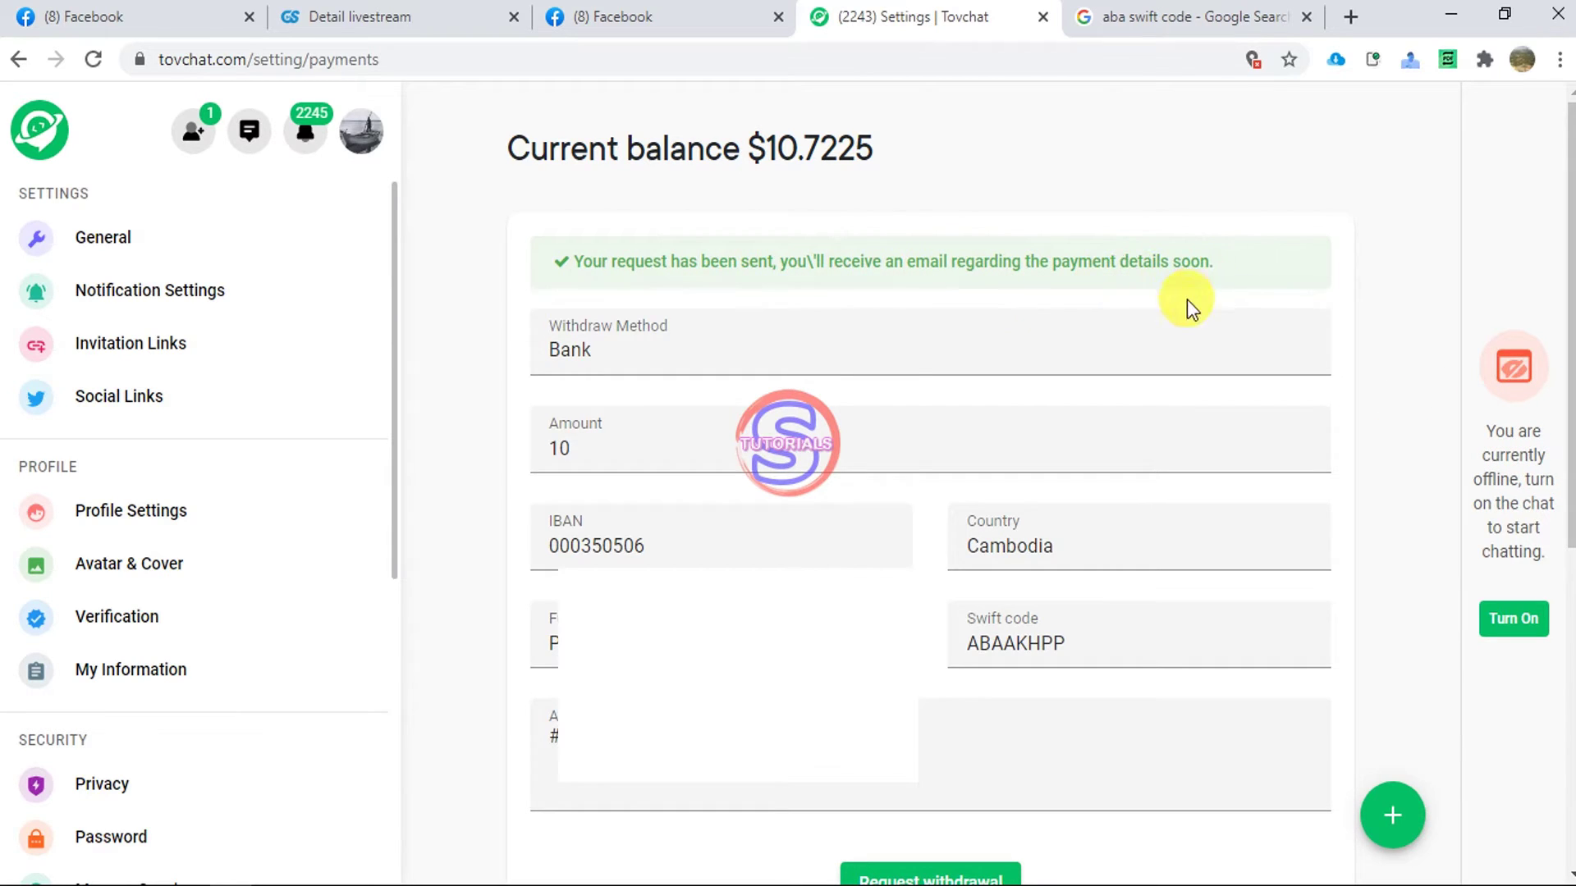
pyautogui.scroll(-3, 930, 493)
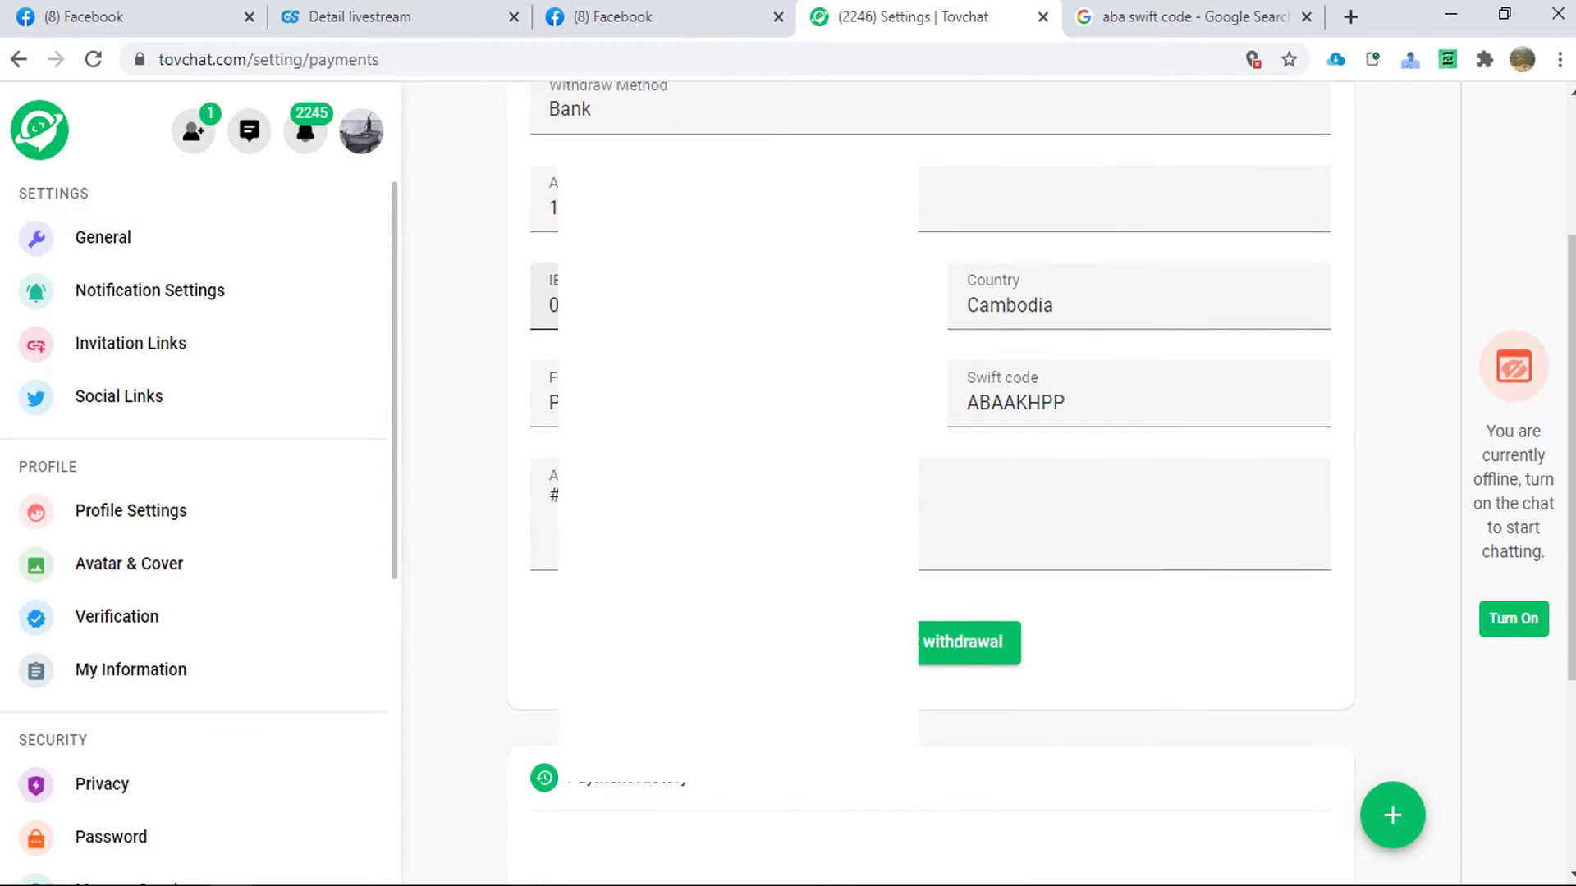
pyautogui.scroll(-4, 930, 493)
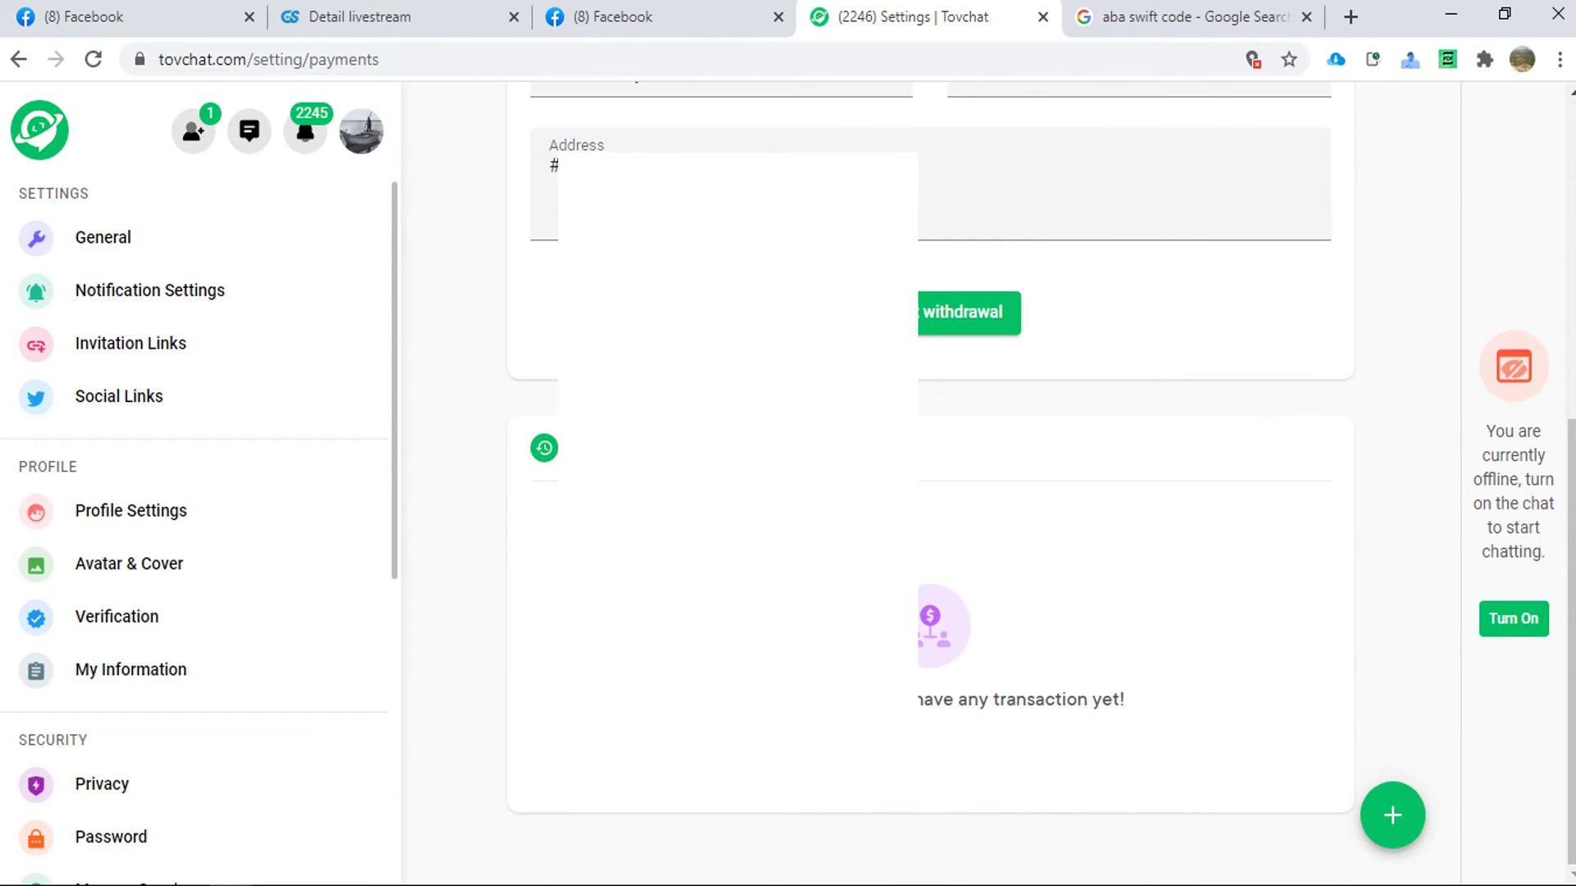
pyautogui.scroll(7, 931, 492)
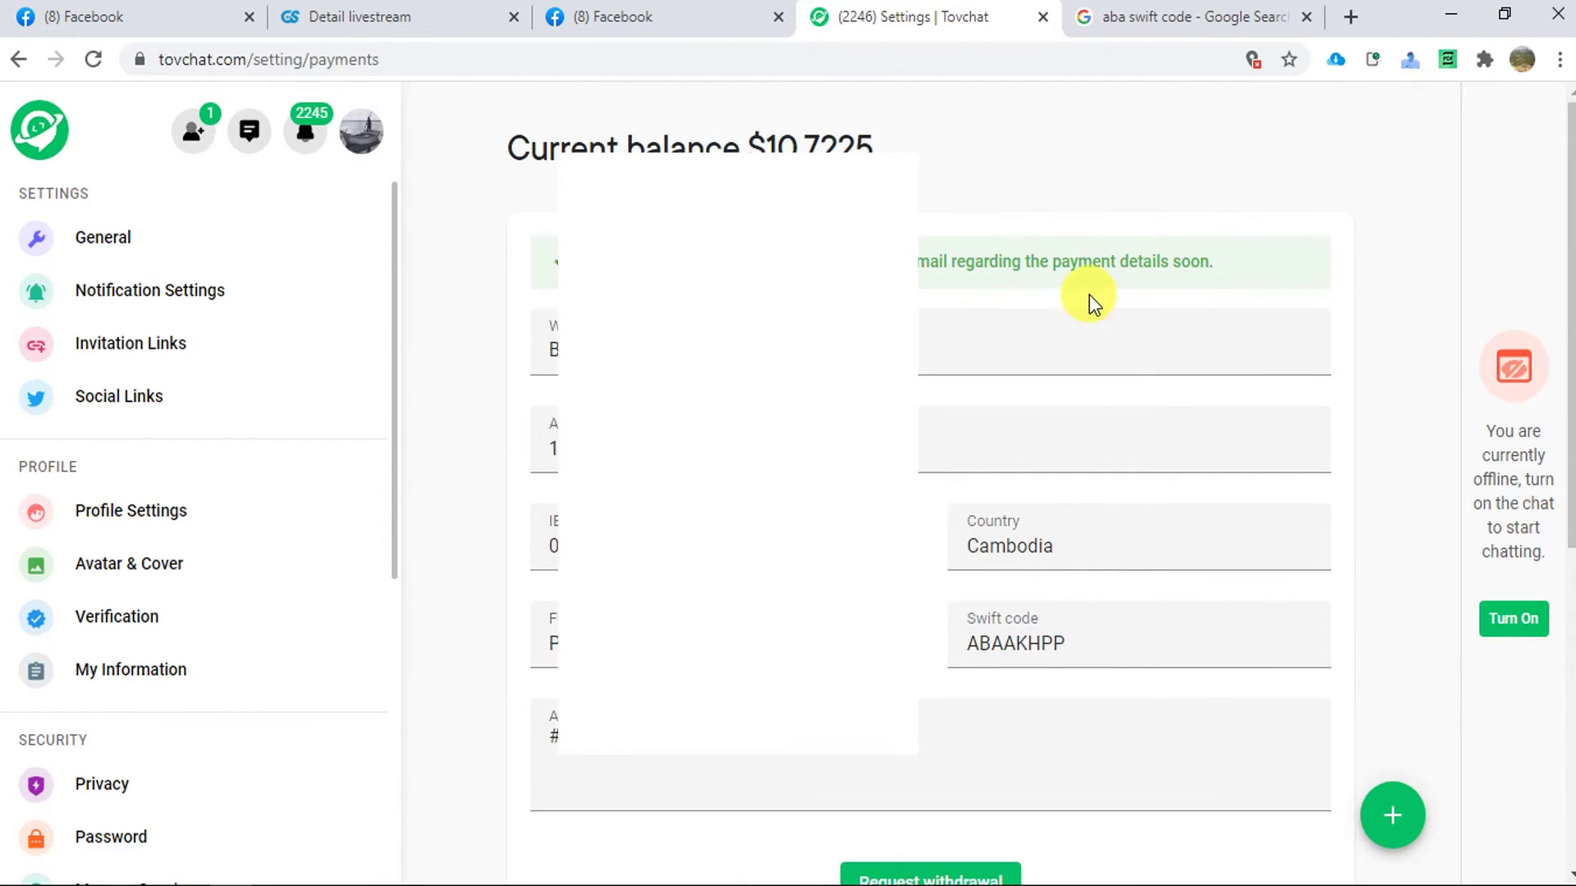
pyautogui.click(91, 60)
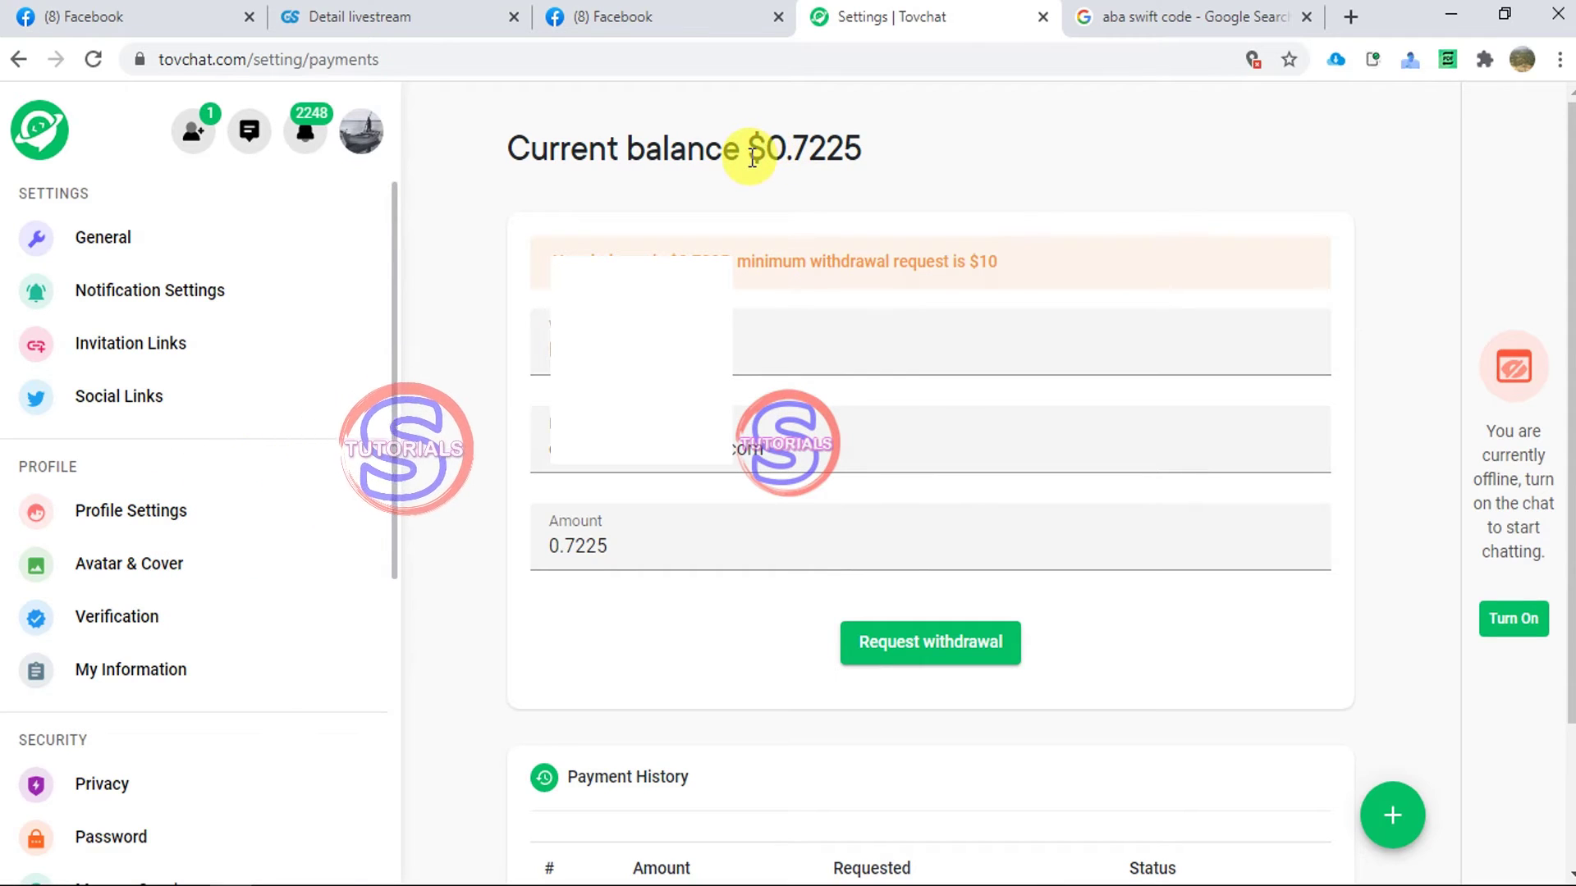
# - Check the reduced $0.7225 balance and scroll toward Payment History
pyautogui.moveTo(766, 153); pyautogui.dragTo(788, 150)
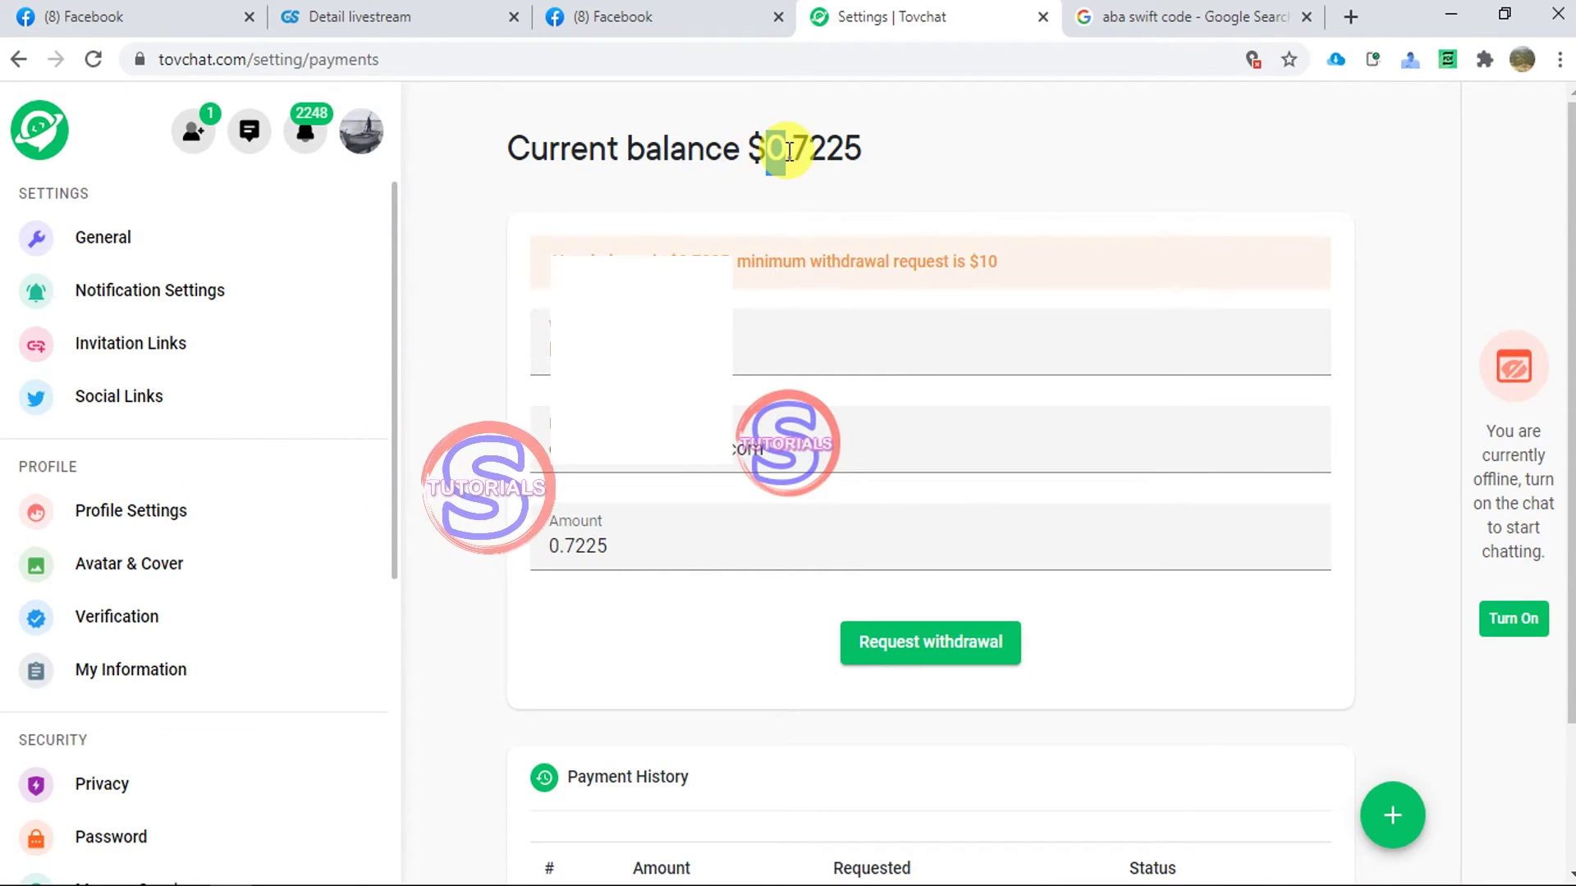
pyautogui.scroll(-2, 824, 334)
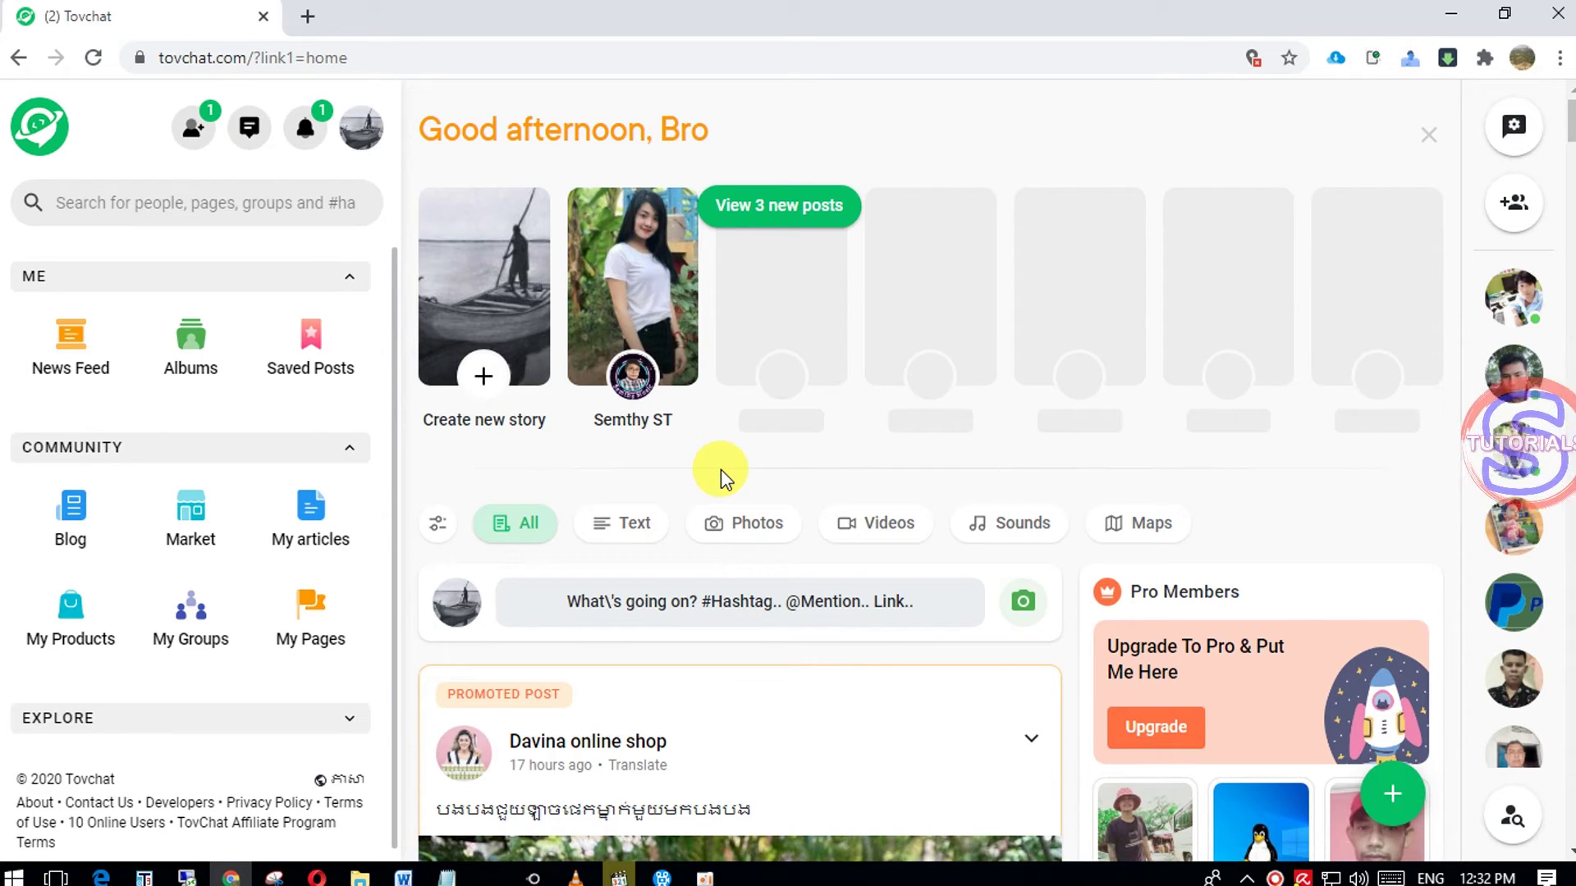
# - Return to the Current balance payments page via My Points
pyautogui.click(354, 135)
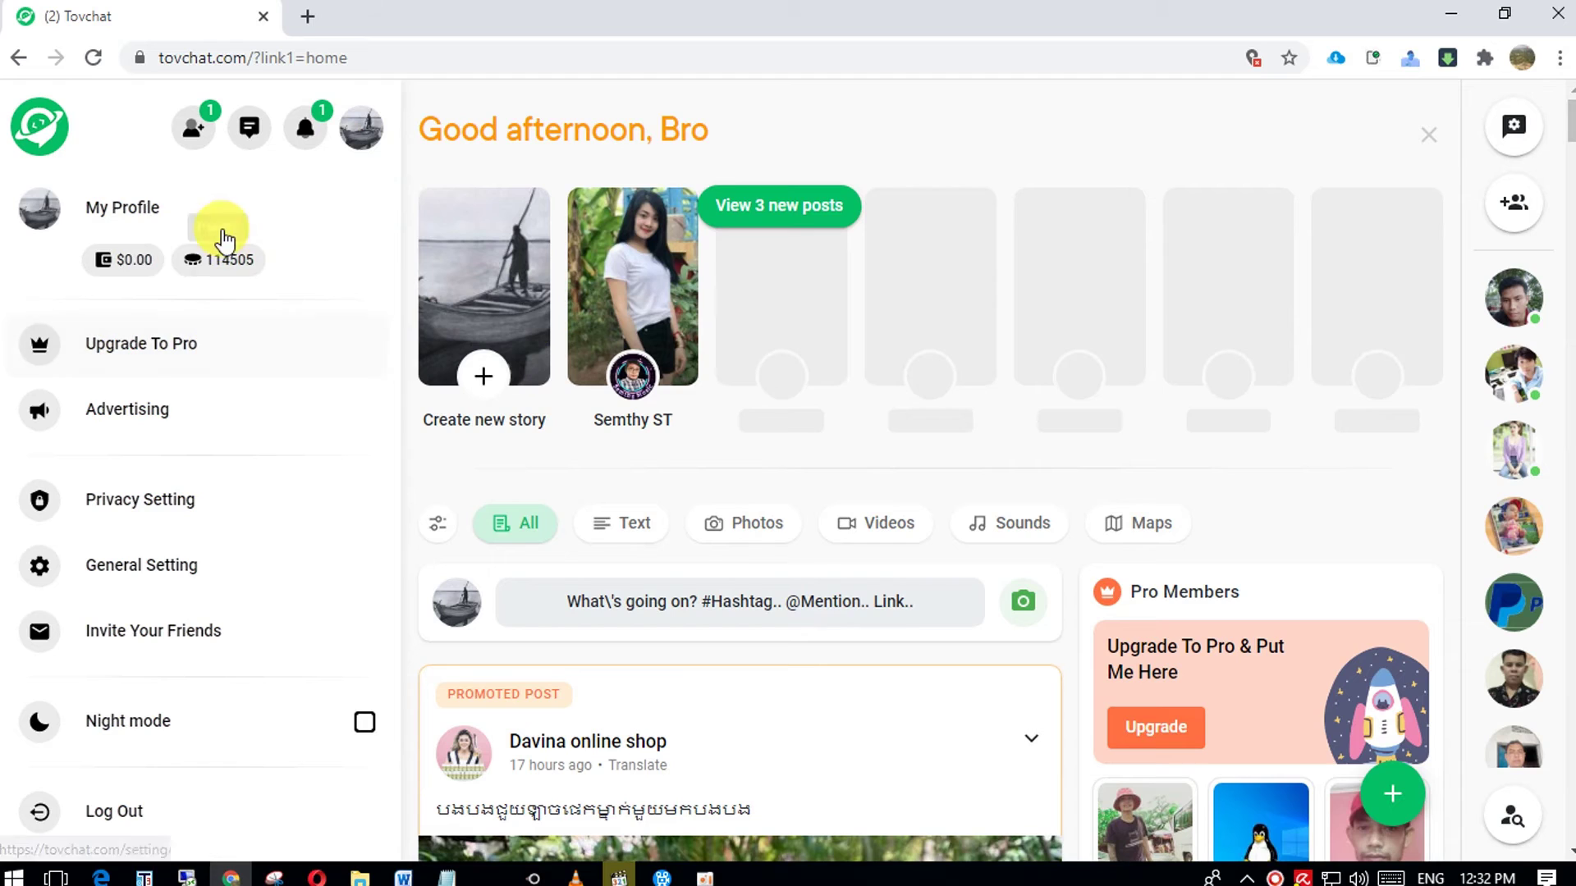
pyautogui.click(220, 260)
pyautogui.scroll(-2, 189, 509)
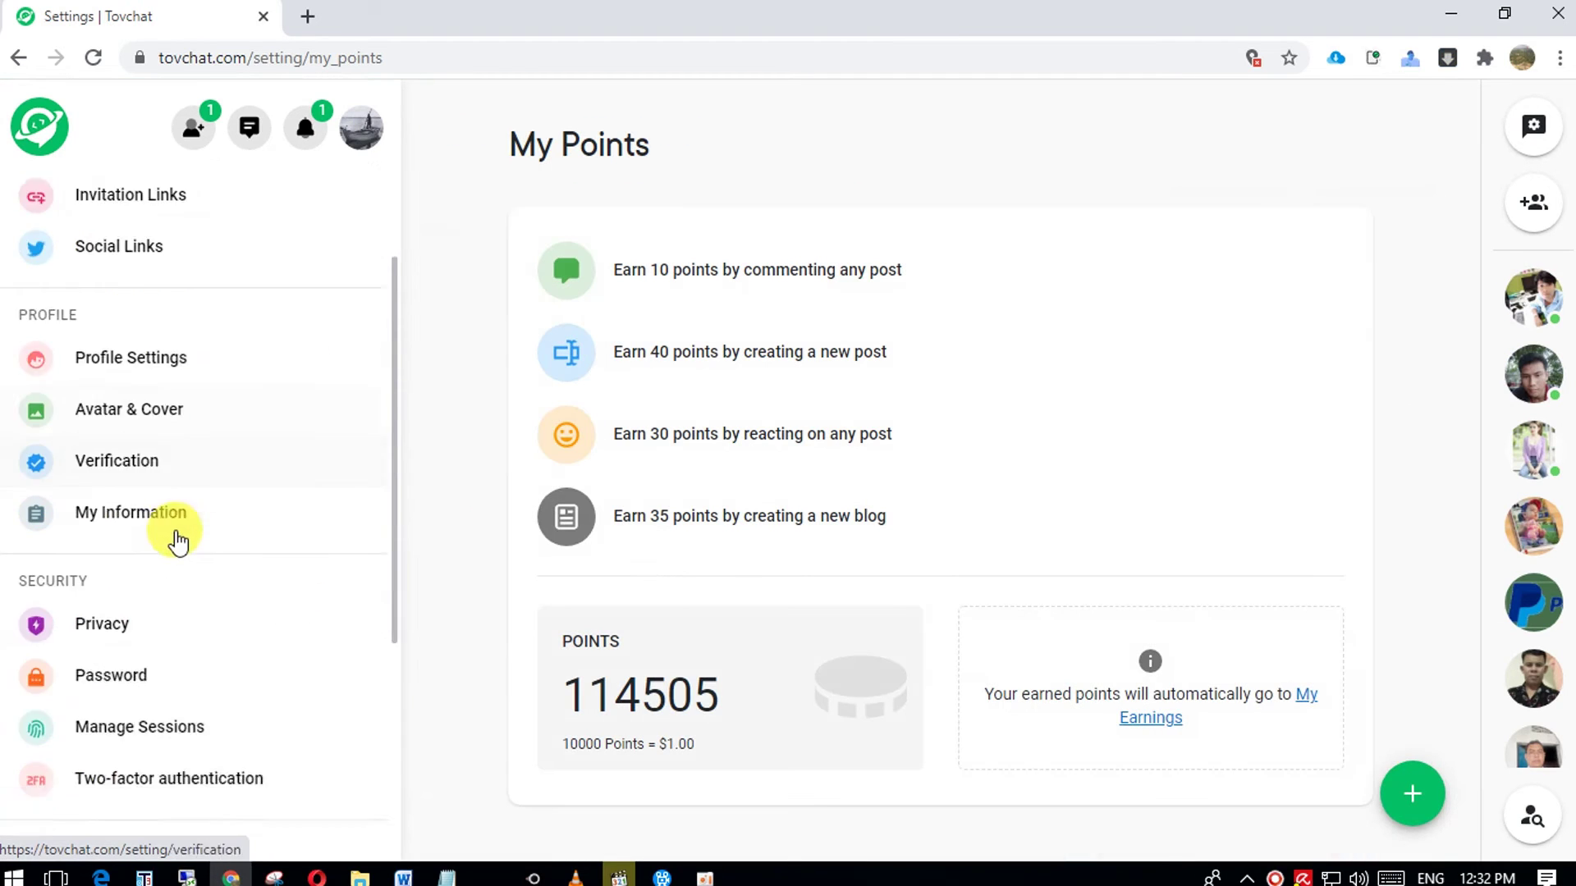
pyautogui.scroll(-4, 176, 541)
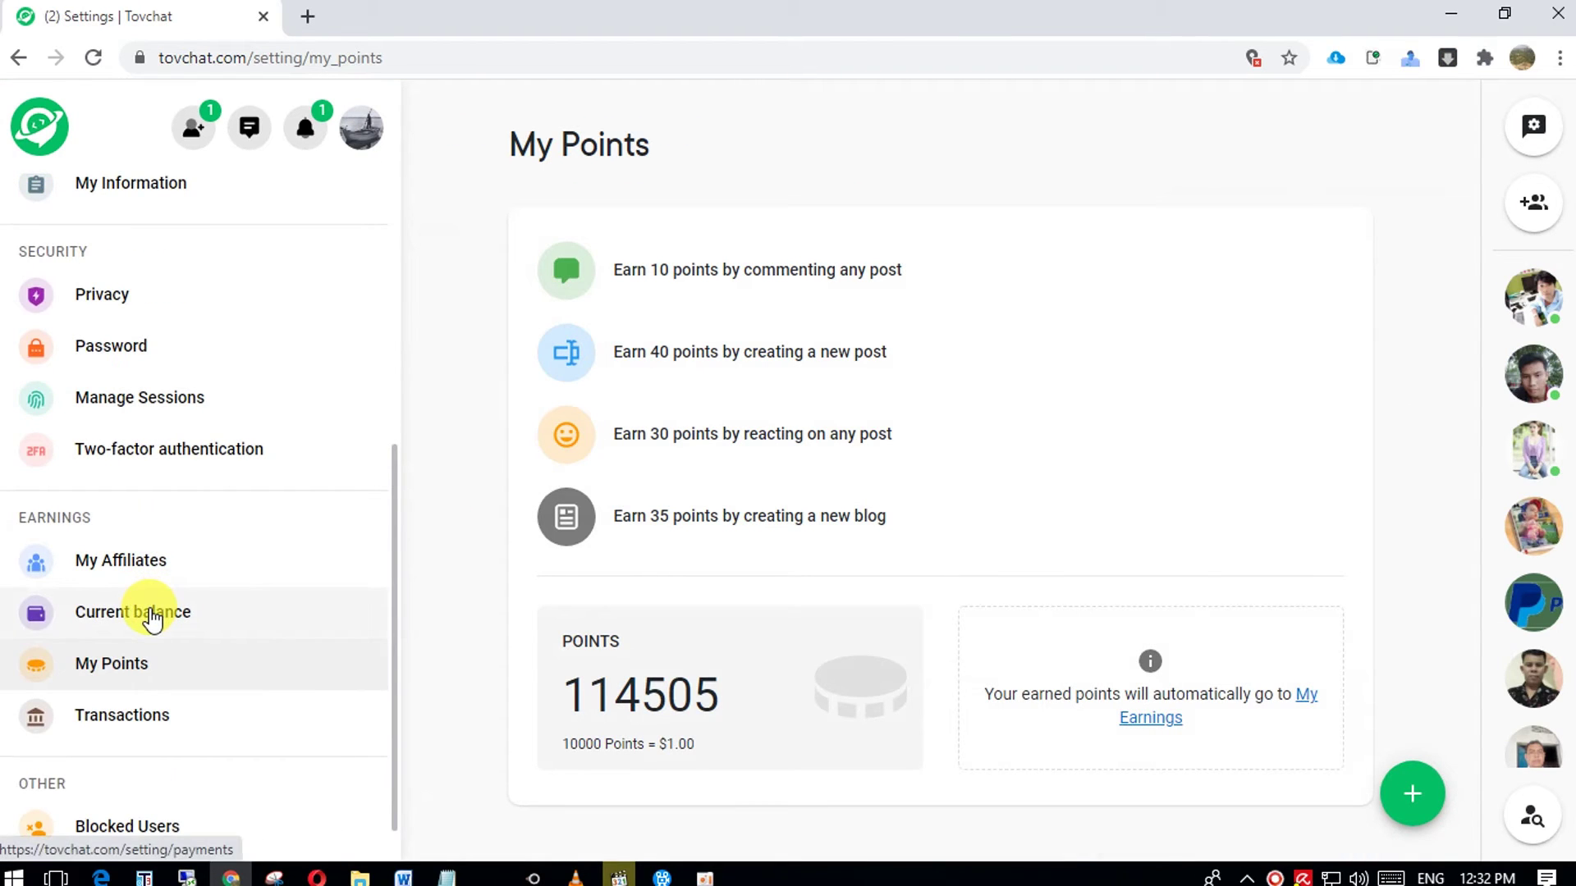
pyautogui.click(152, 617)
pyautogui.scroll(-2, 942, 451)
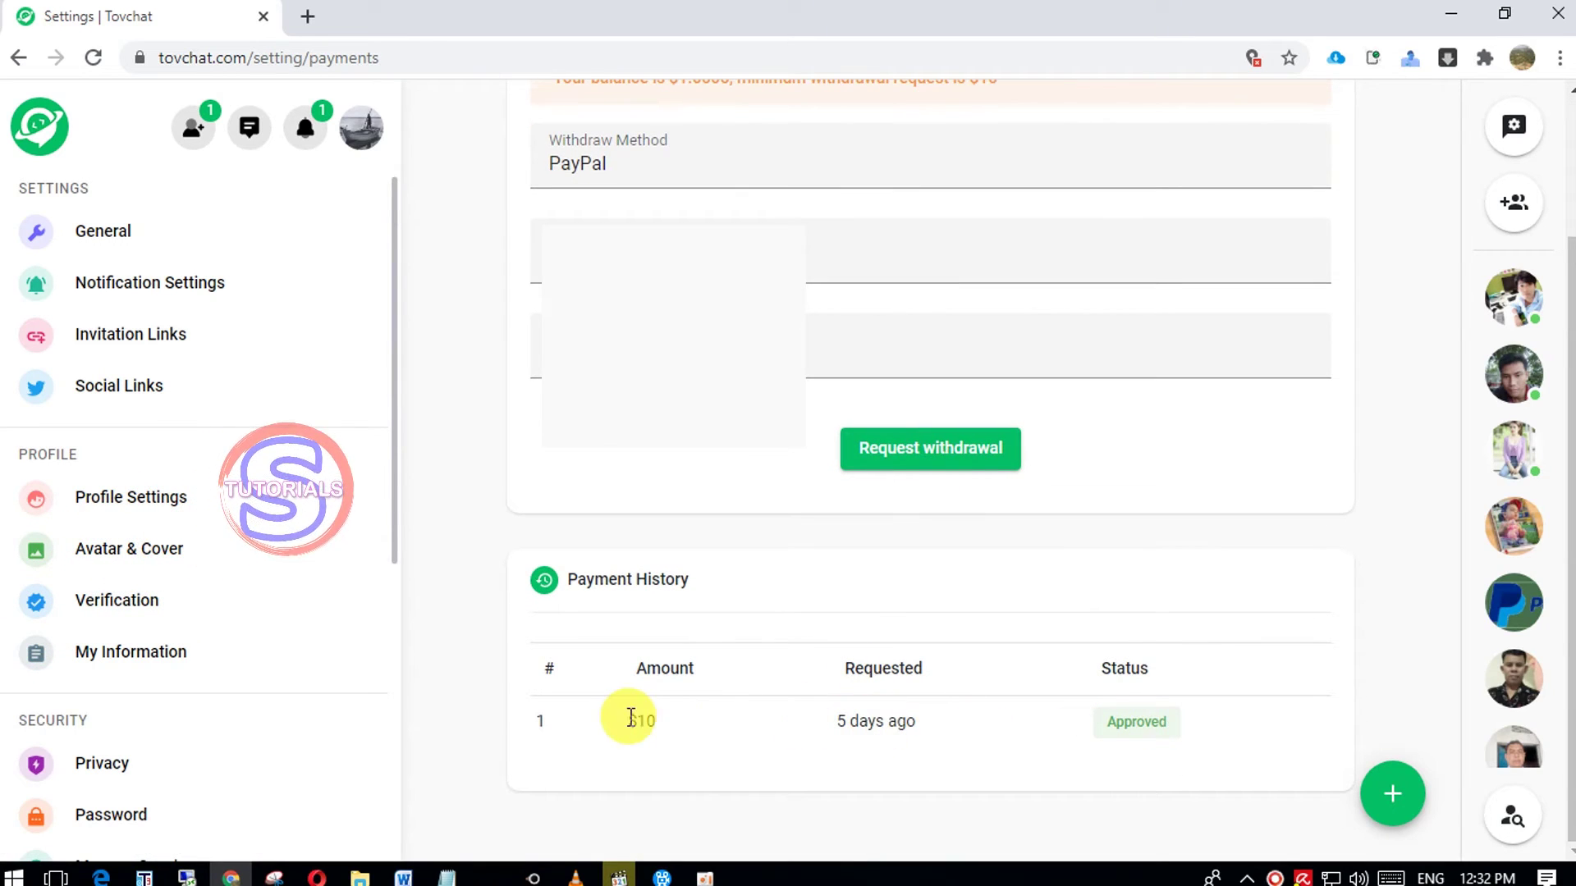
# - Check the Approved $10 entry in Payment History, then open the Tovchat message thread
pyautogui.moveTo(626, 719); pyautogui.dragTo(843, 722)
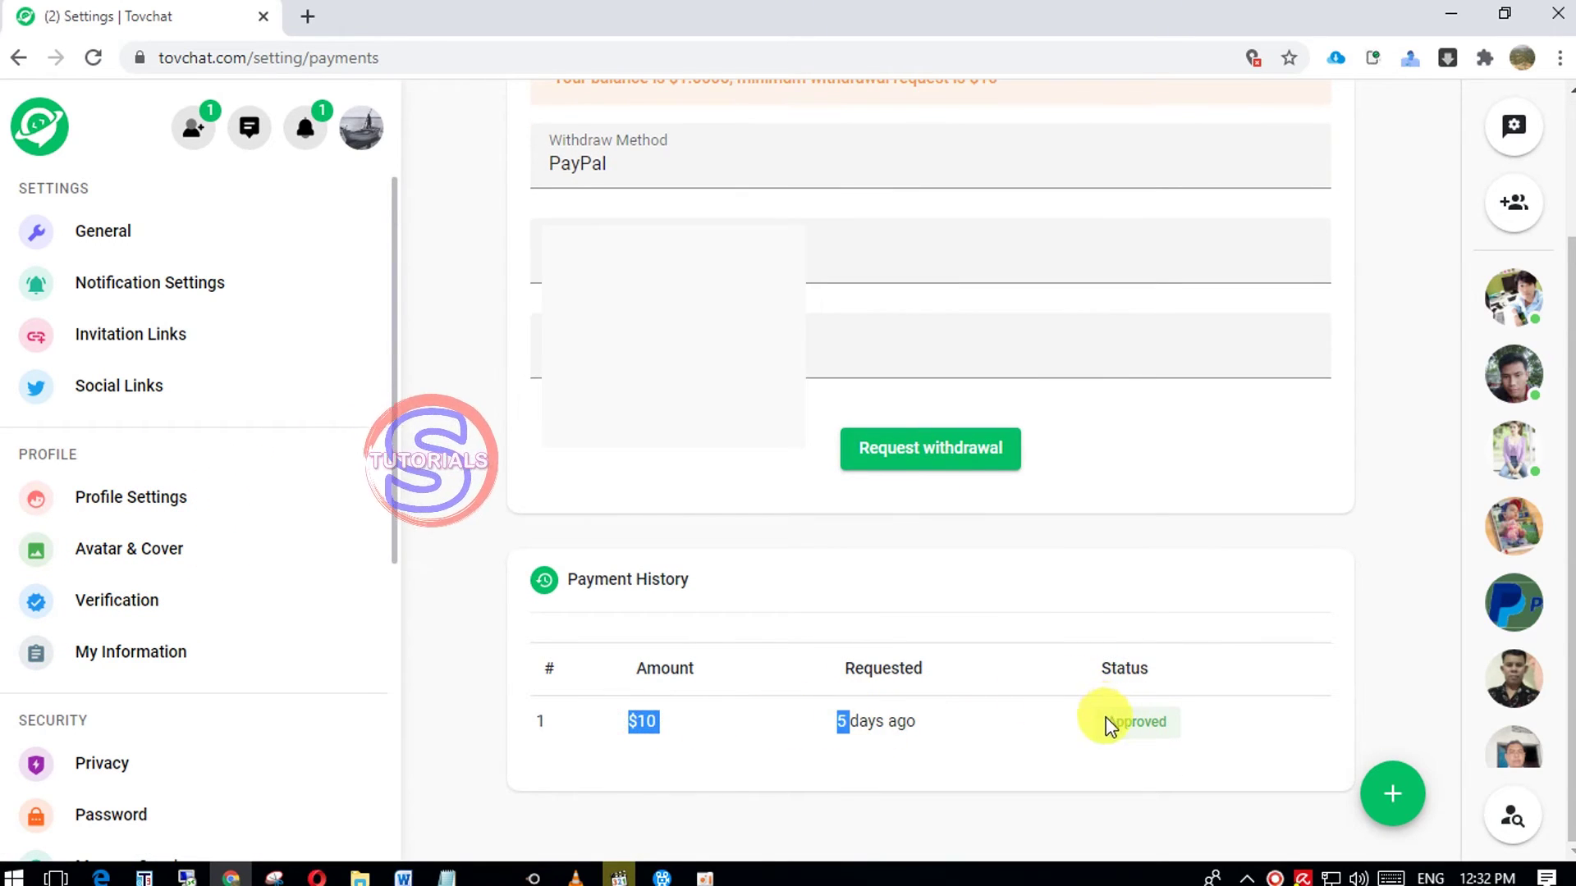
pyautogui.click(957, 716)
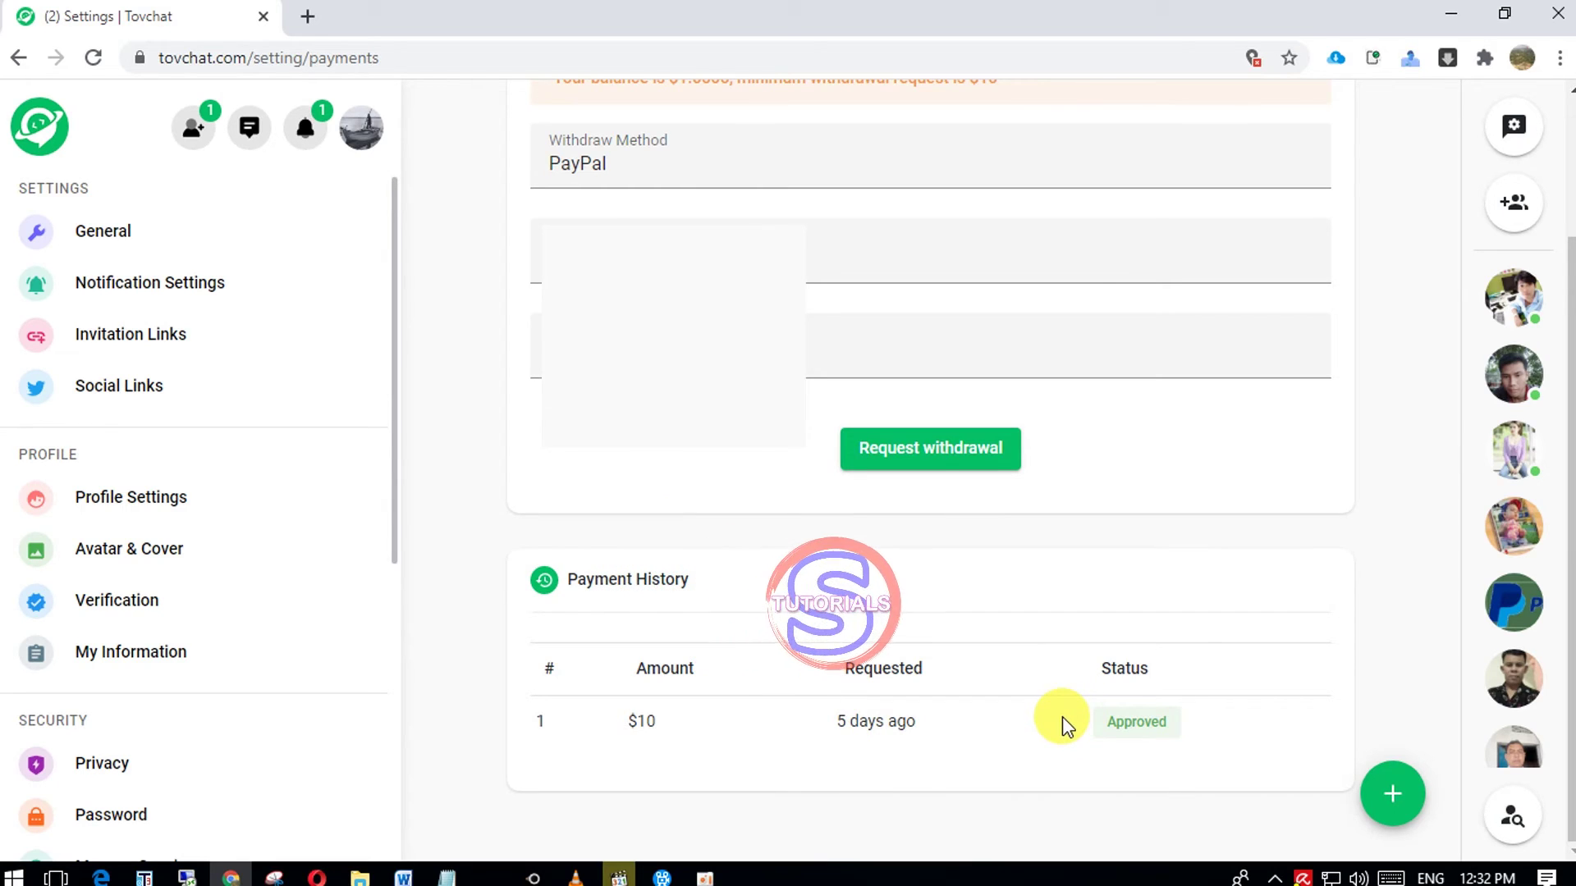
pyautogui.click(251, 146)
pyautogui.click(150, 235)
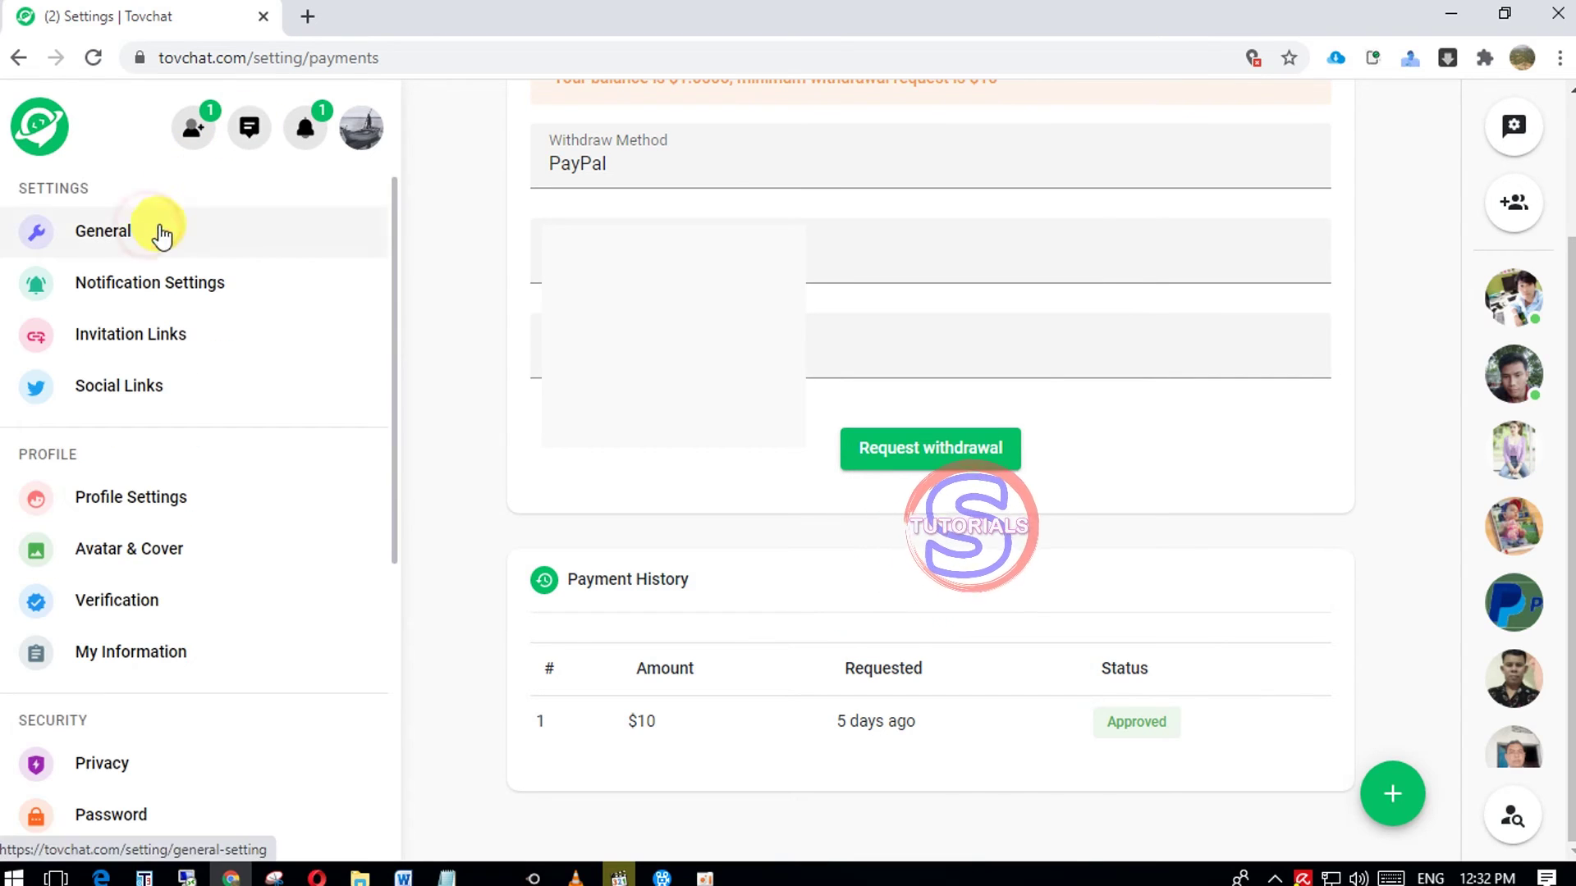
# - Scroll the Tovchat chat and enlarge the $10.00 invoice stamped PAID
pyautogui.scroll(-5, 1307, 606)
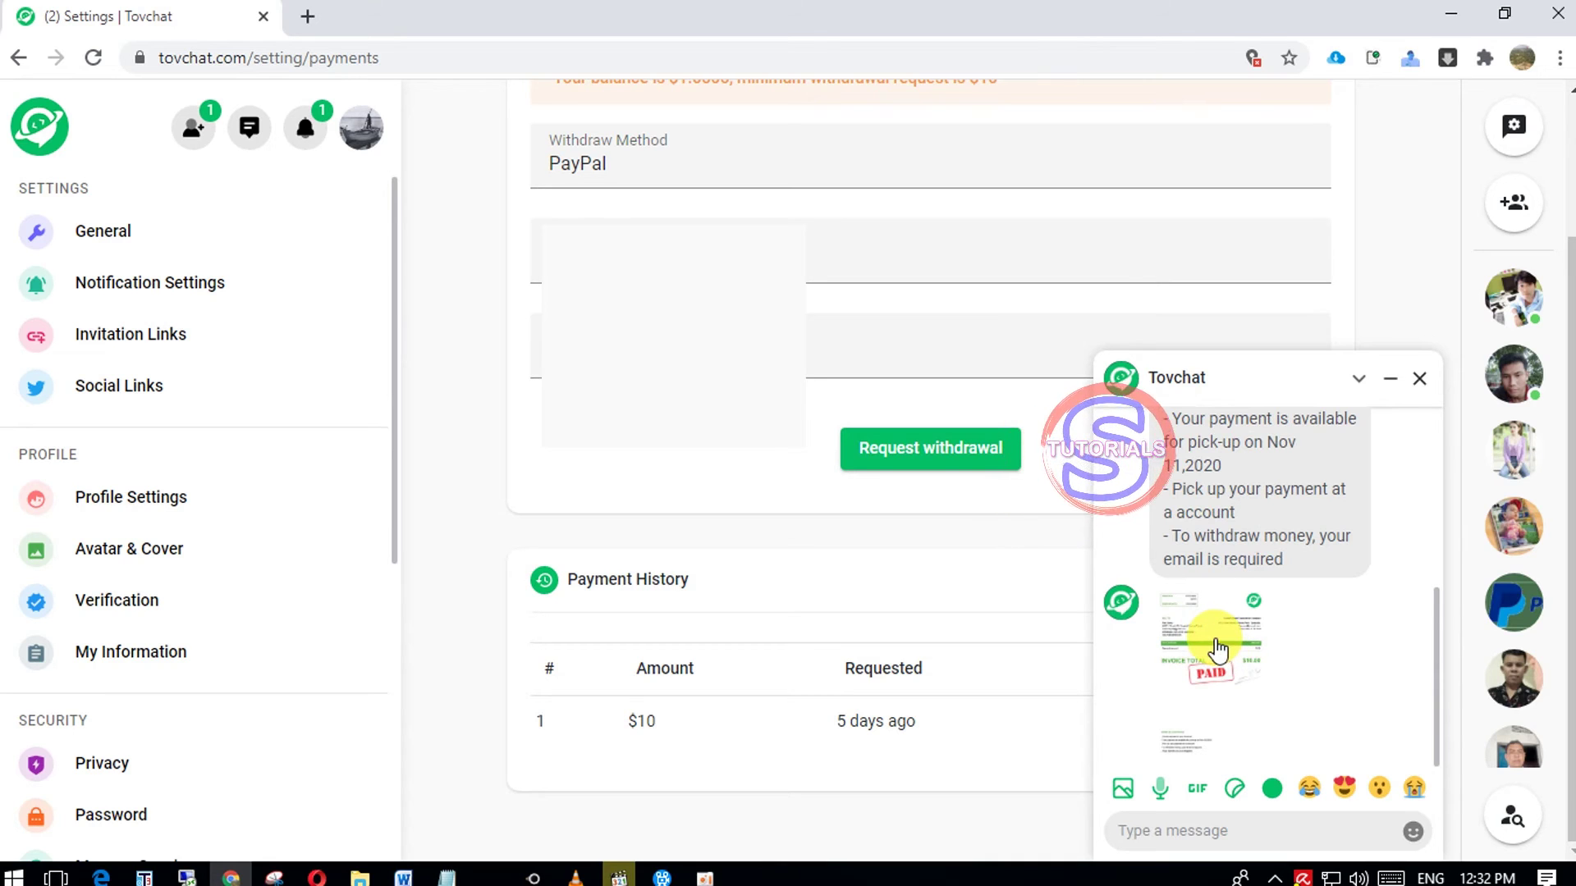
pyautogui.scroll(2, 1284, 608)
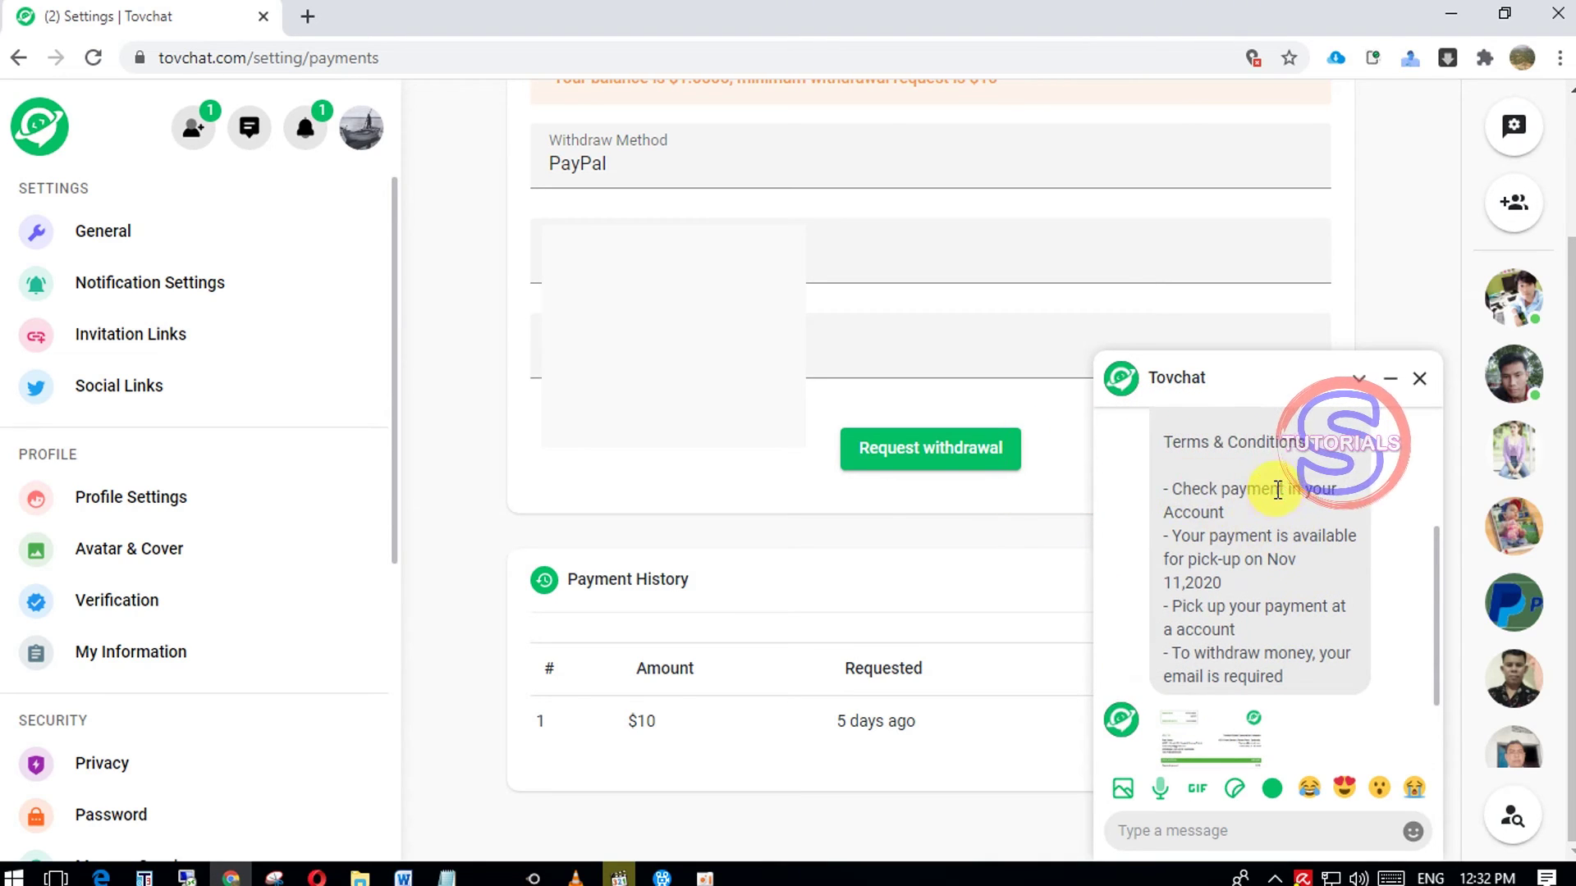
pyautogui.scroll(3, 1215, 489)
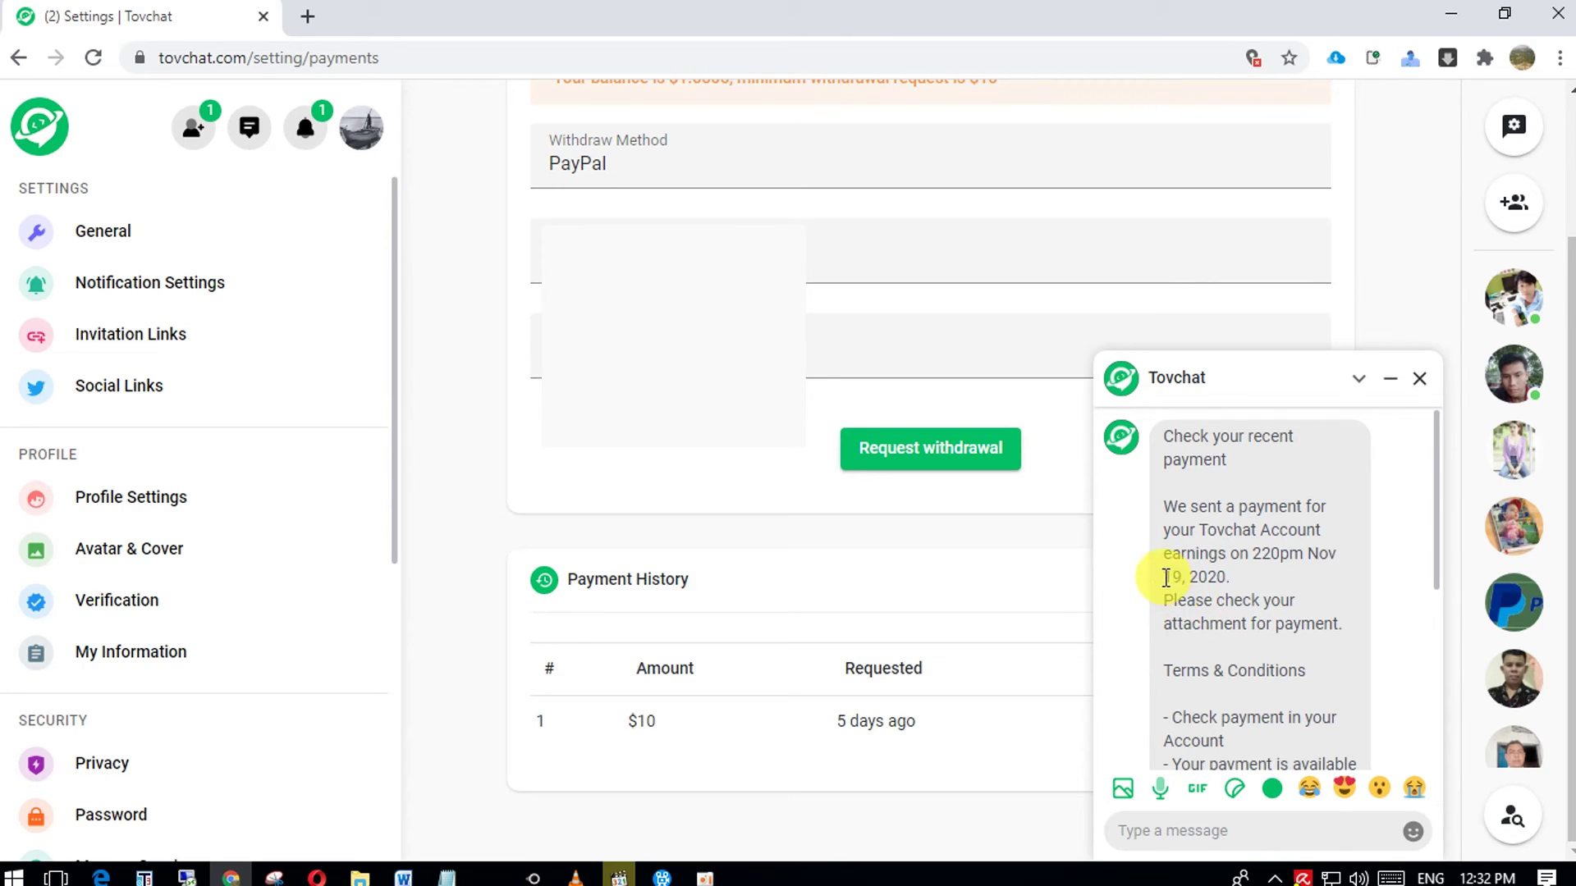
pyautogui.scroll(-4, 1204, 591)
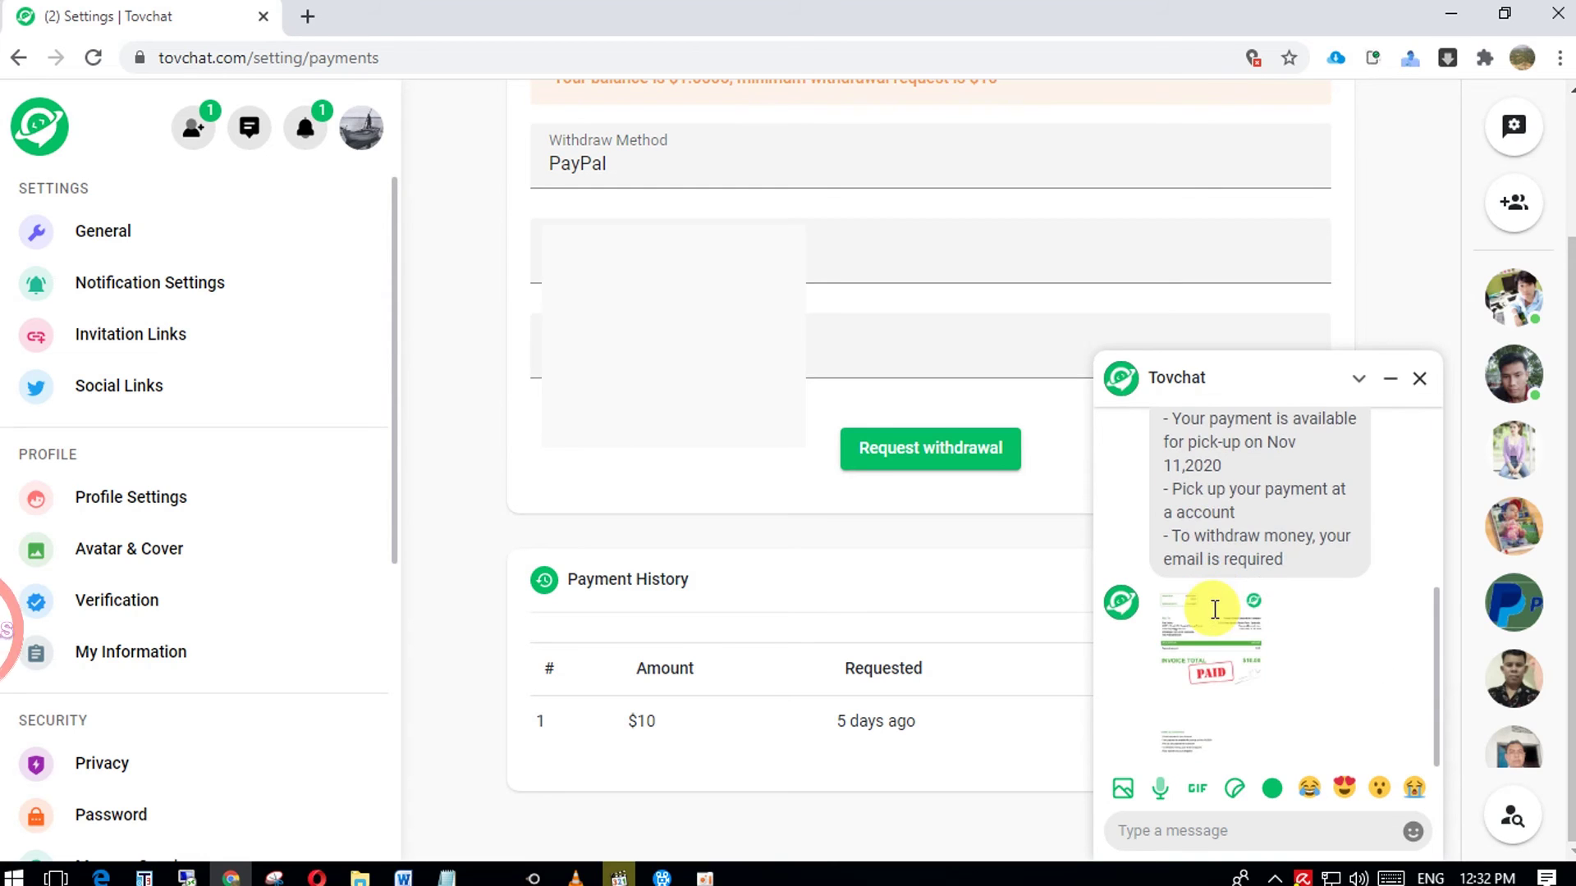
pyautogui.click(1213, 627)
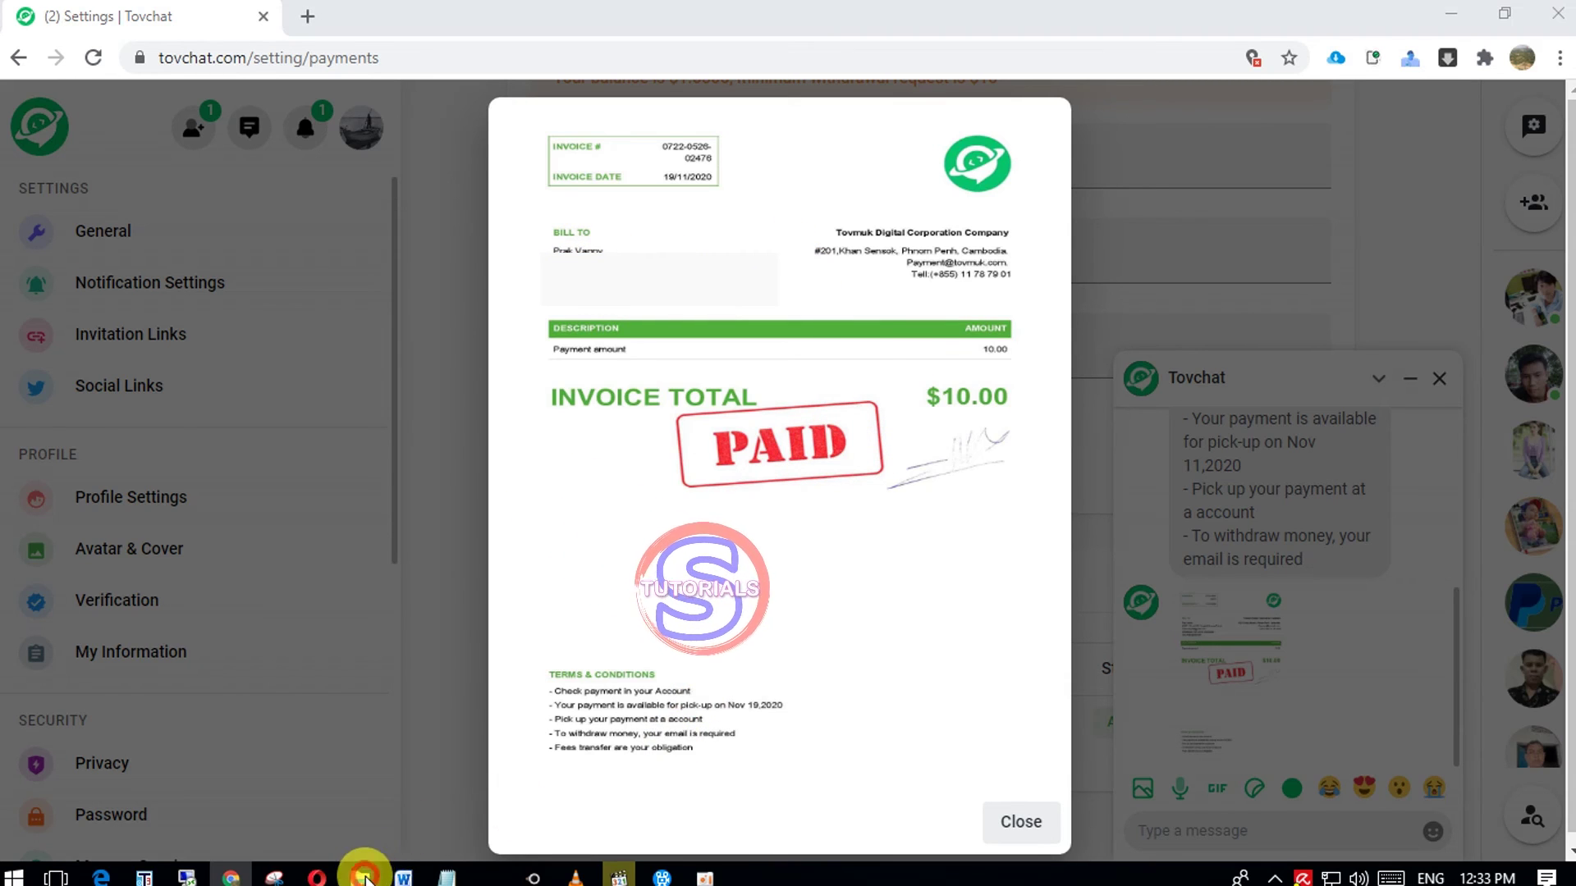
# - Bring up Downloads in File Explorer and open the screenshot showing the 10.00 USD bank receipt
pyautogui.moveTo(361, 875)
pyautogui.click(747, 767)
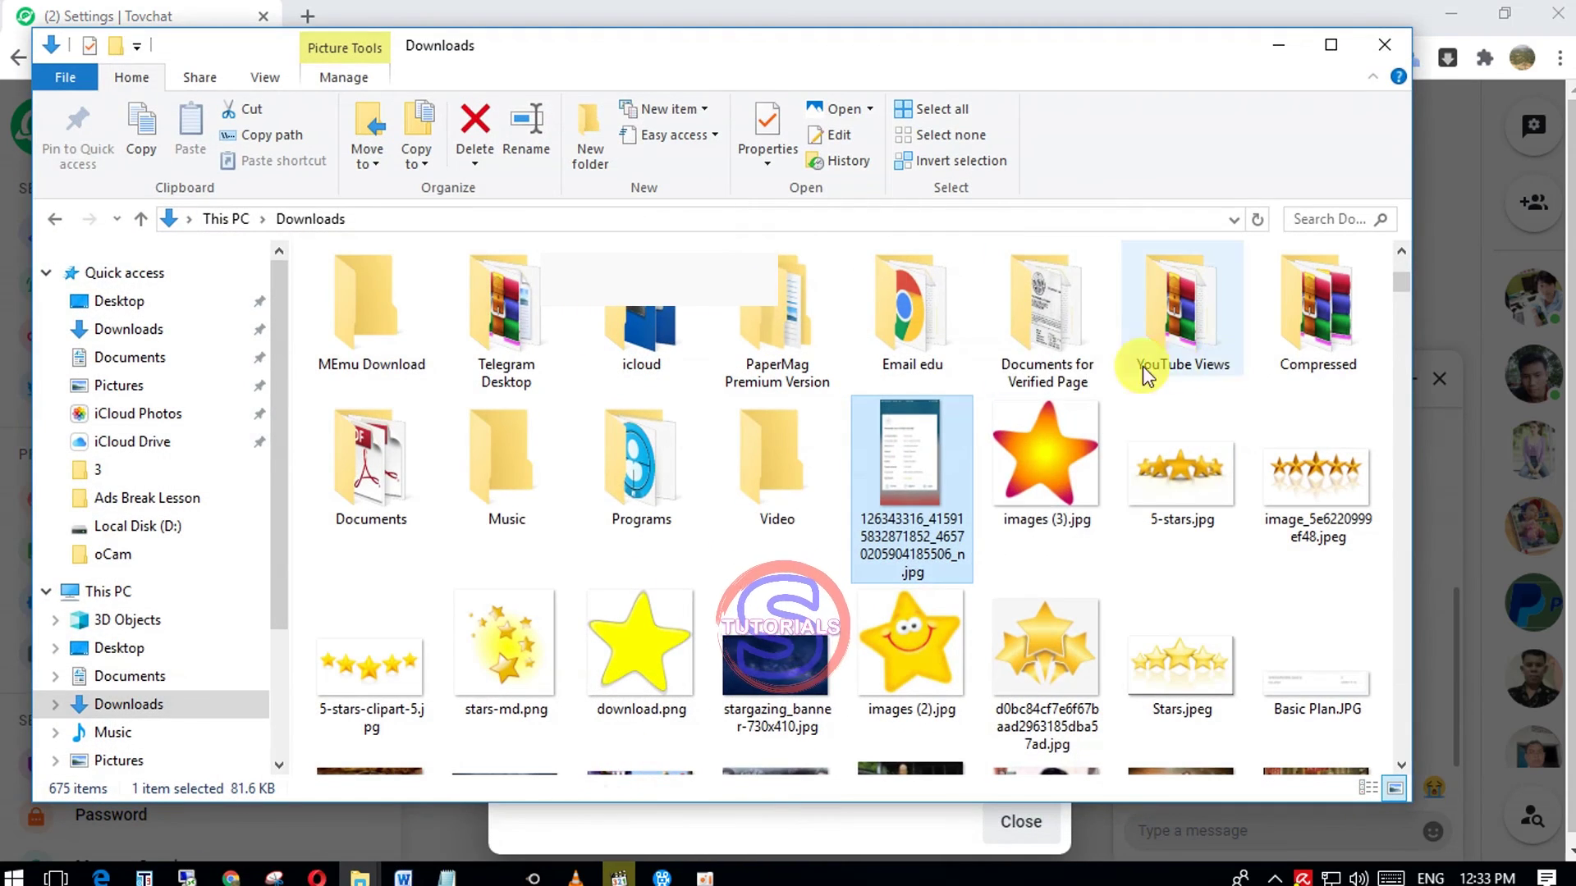
pyautogui.doubleClick(913, 458)
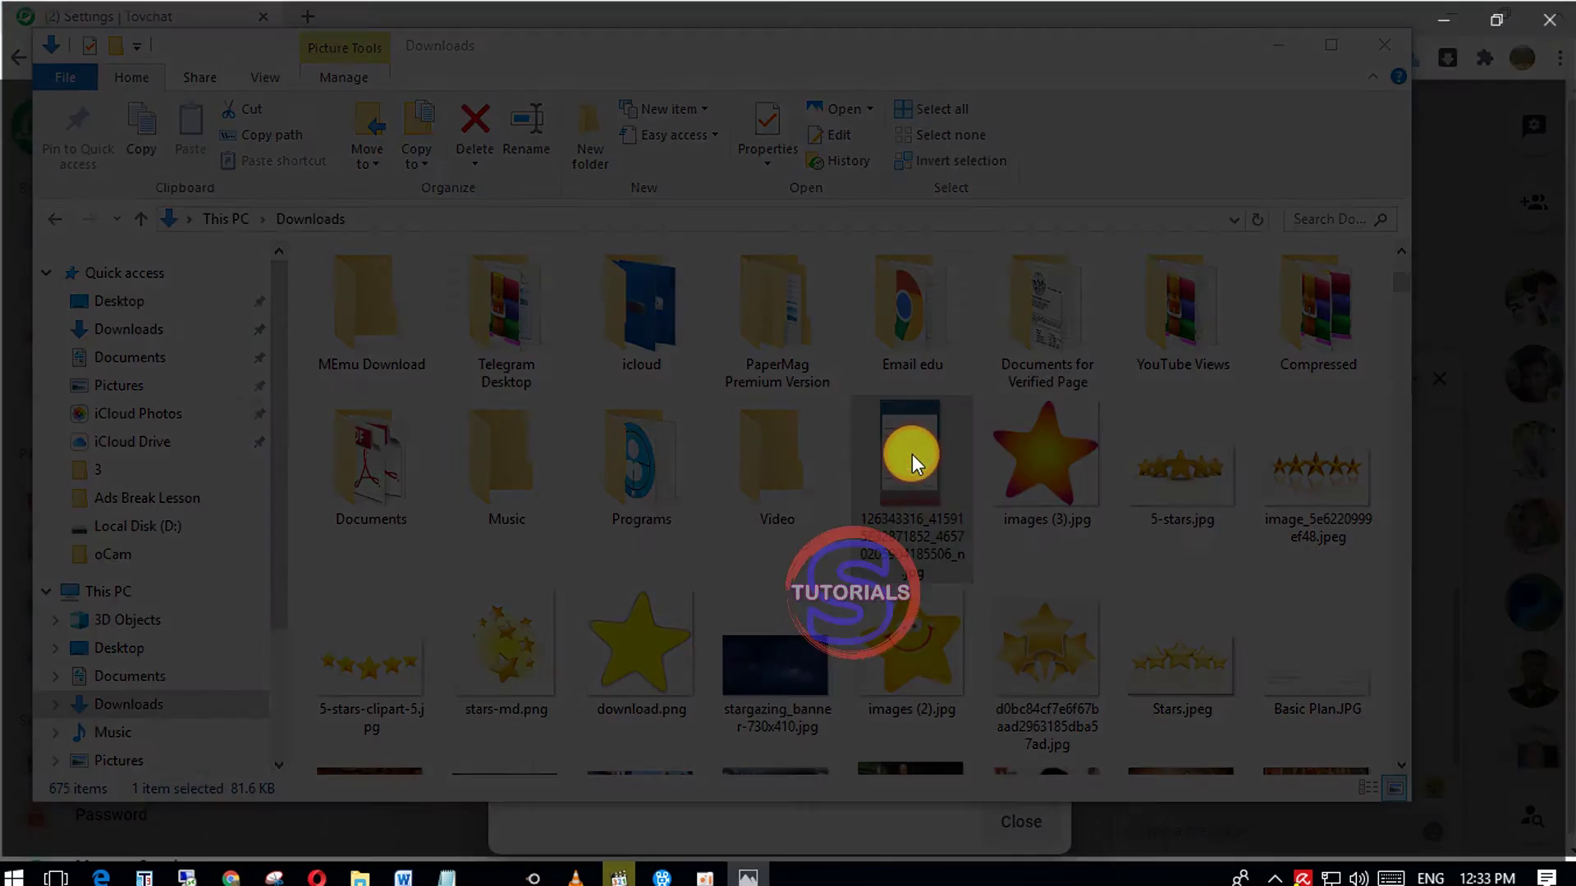